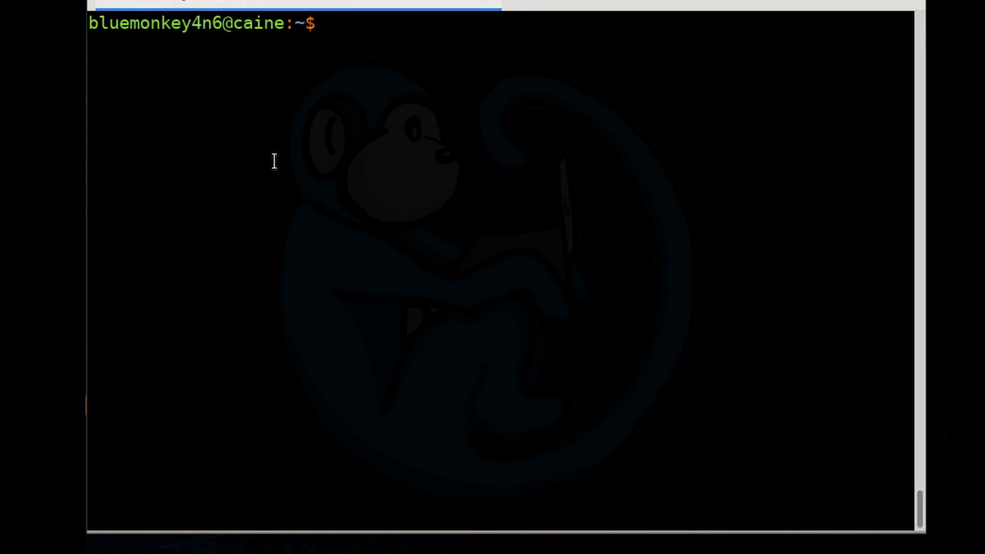
- Zero-fill /dev/sda with dd from /dev/zero in 8192-byte blocks, showing progress
type("sudo dd if=/de")
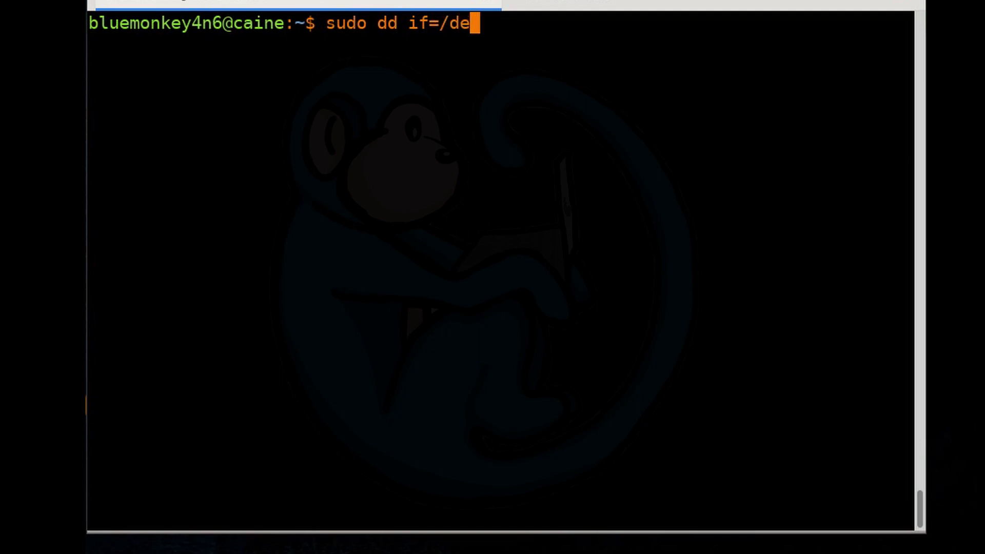
type("v/")
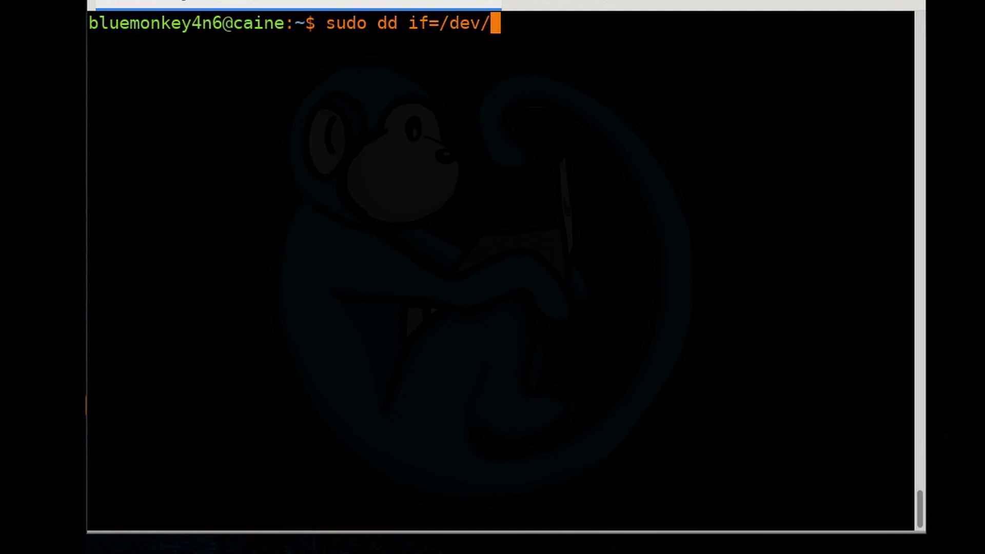
type("zero")
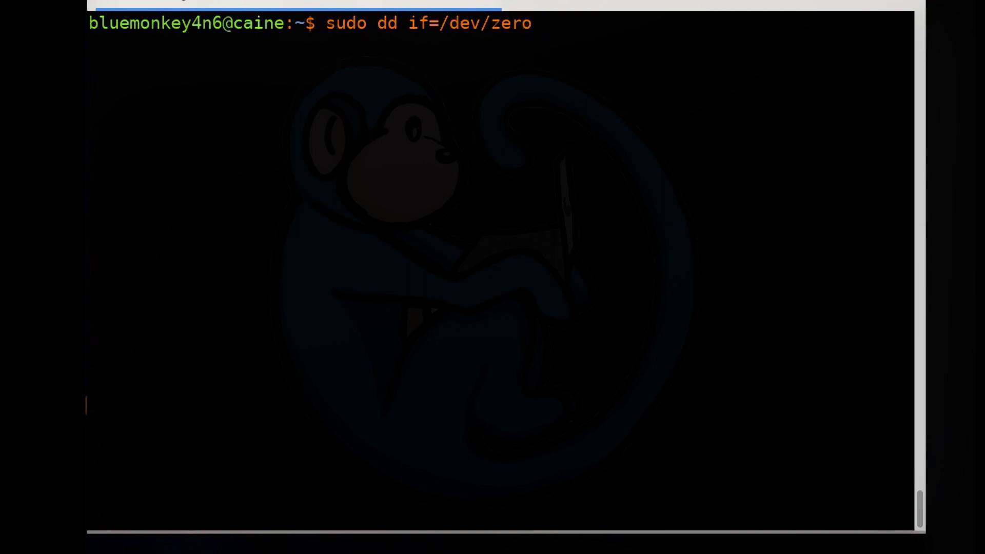
type(" o")
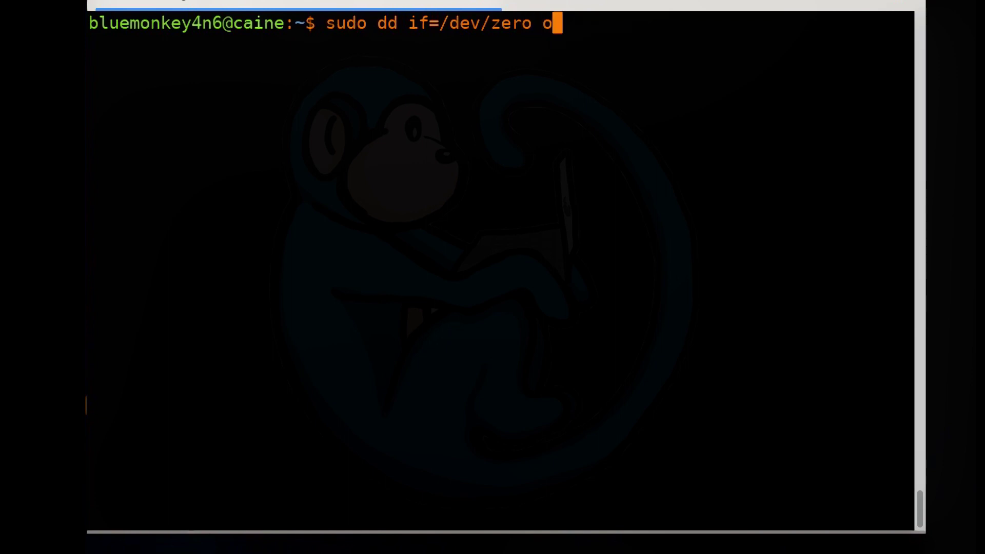
type("f")
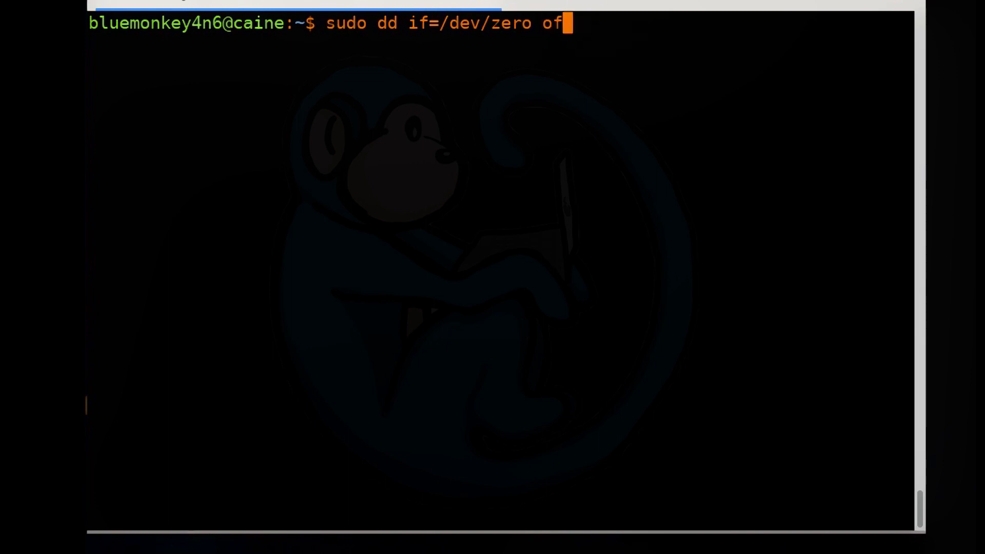
type("=/dev/sd")
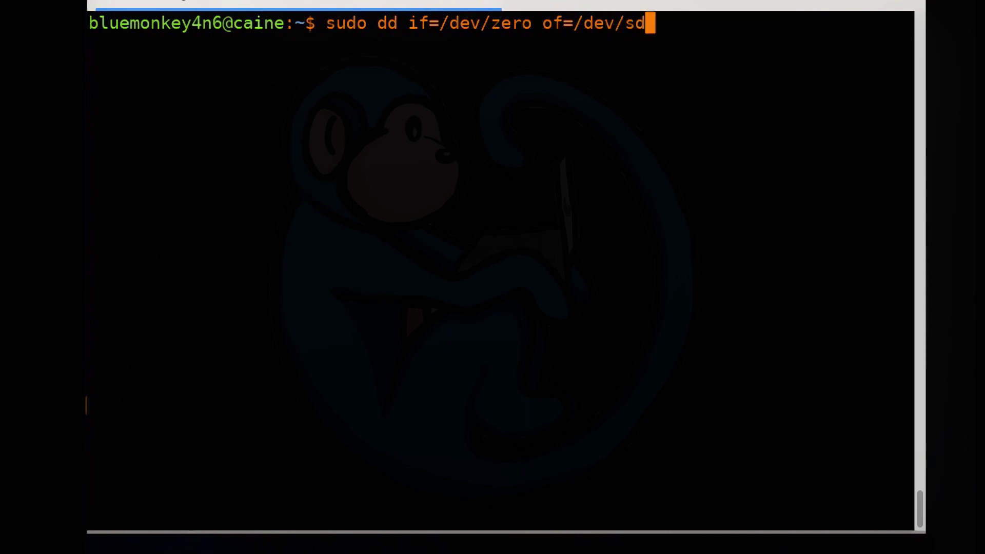
type("a")
type(" b")
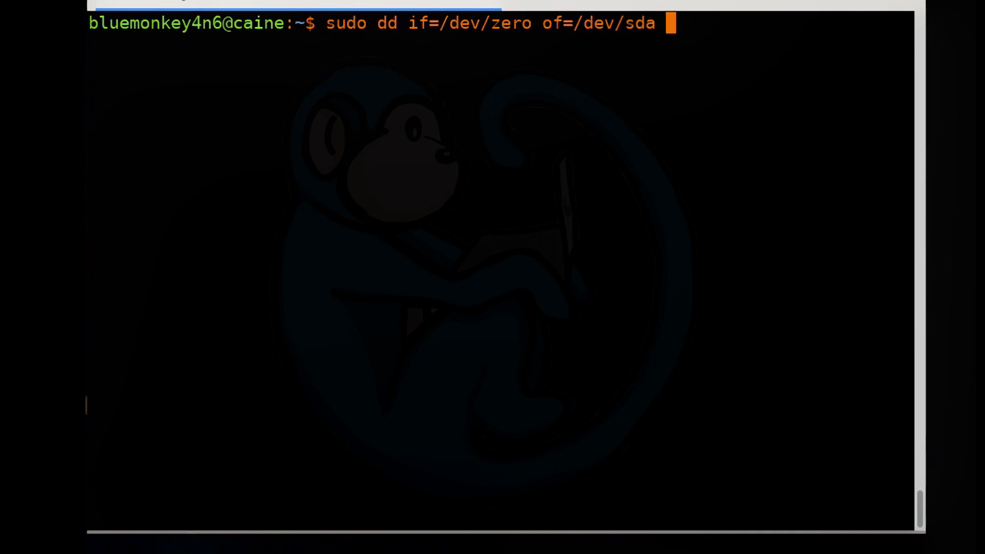
type("s=")
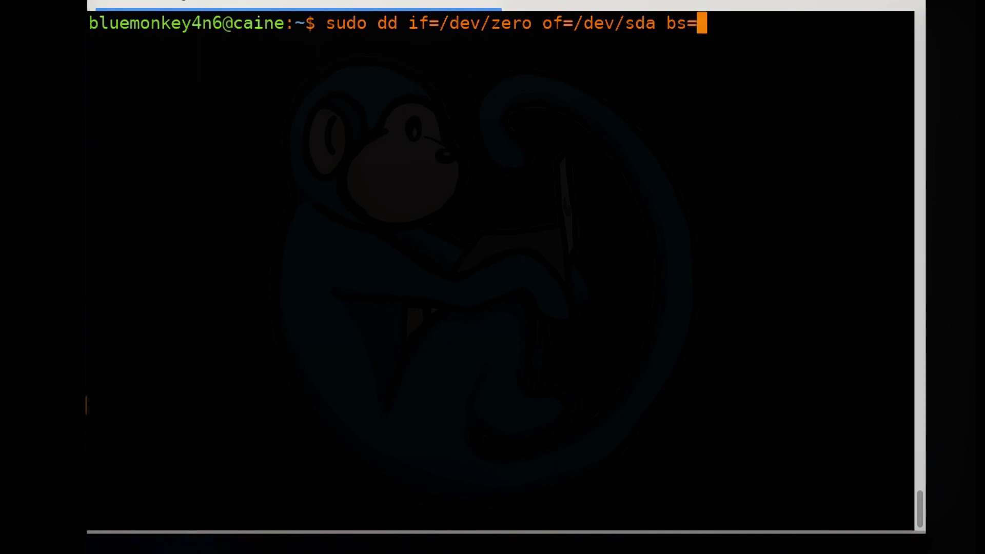
type("8192")
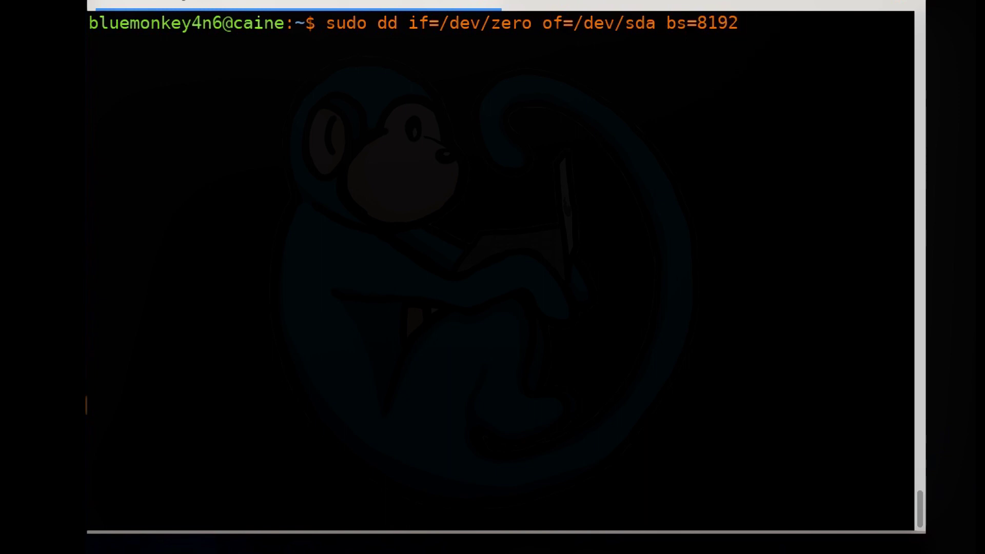
type(" sta")
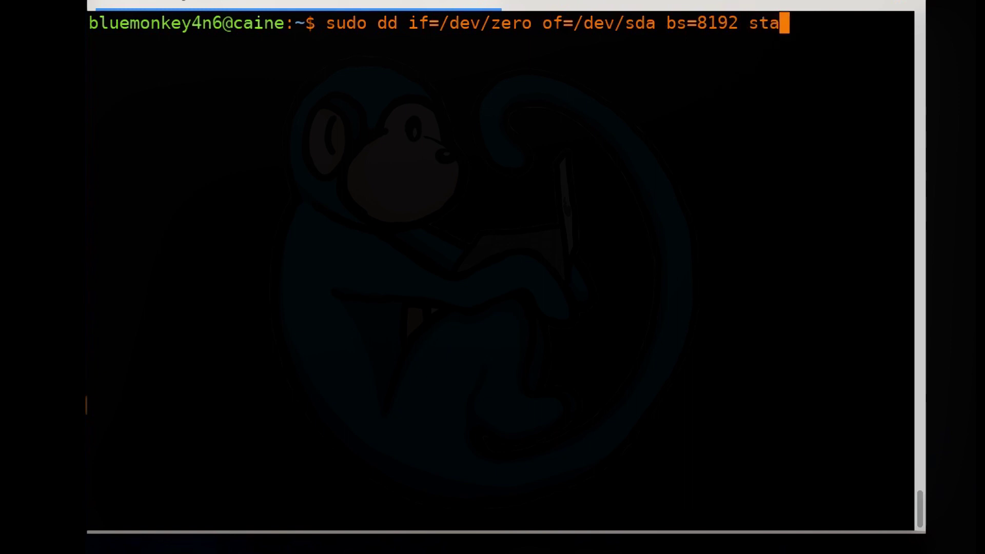
type("tus")
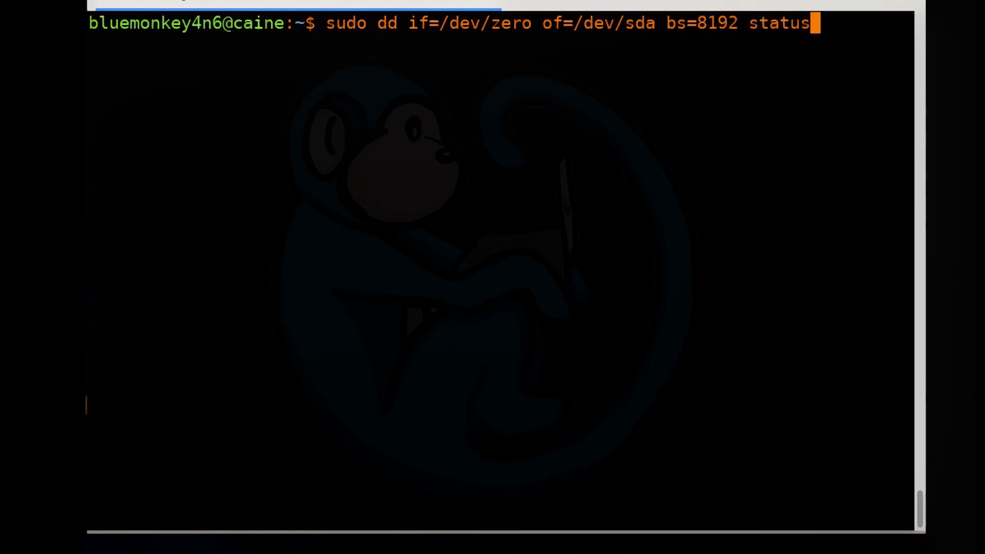
type("=p")
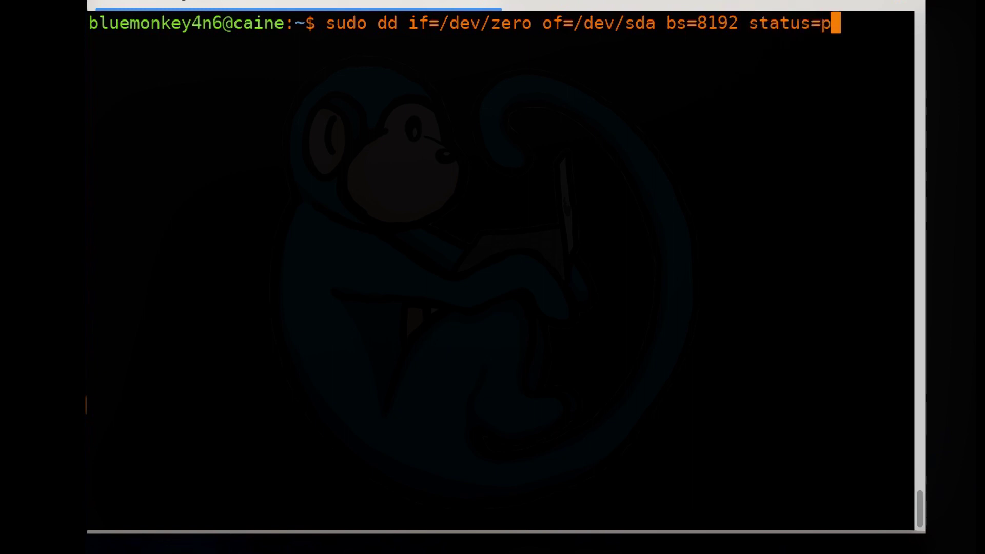
type("rogress")
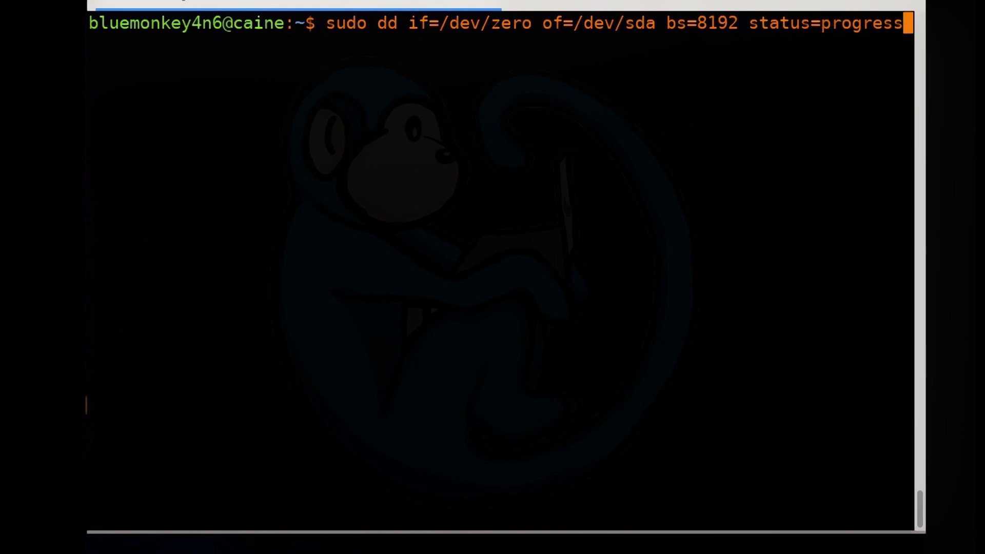
key("Return")
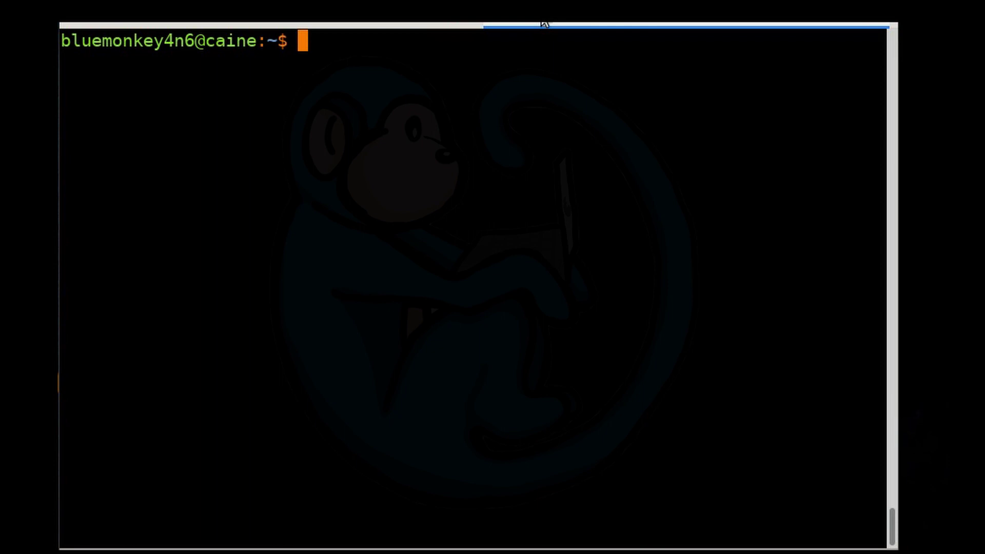
- Wipe /dev/sda with dc3dd using hex pattern 5a, then clear the finished report
type("sudo dc")
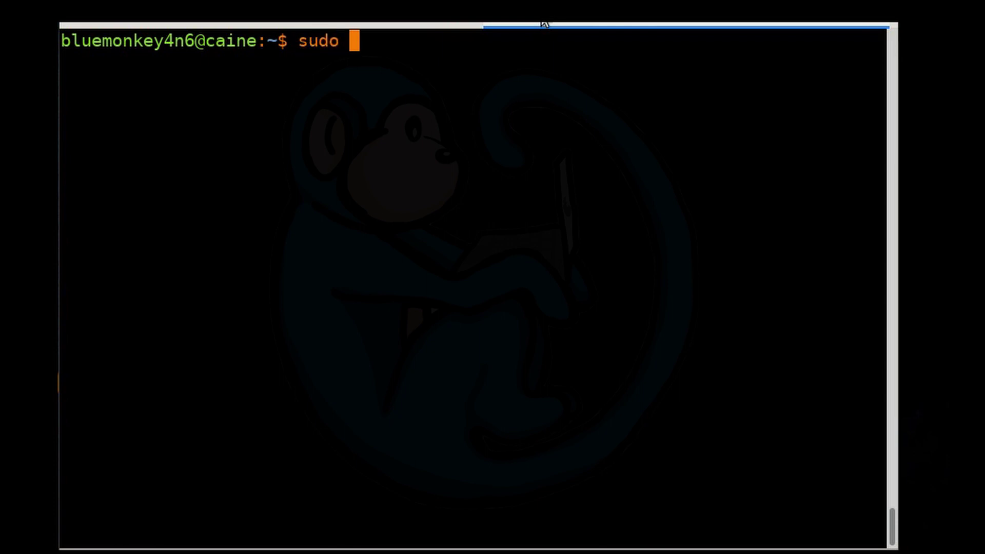
type("dd")
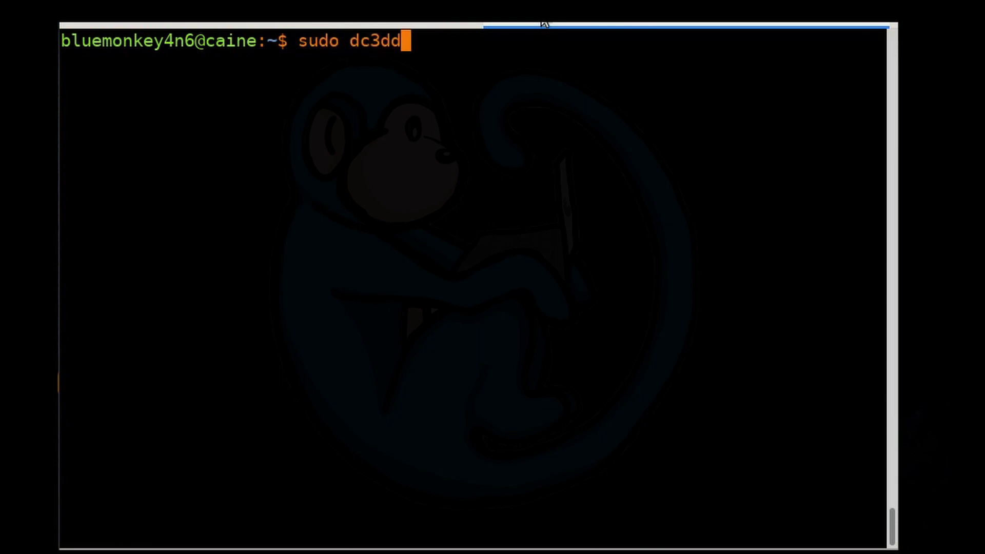
type(" wipe=")
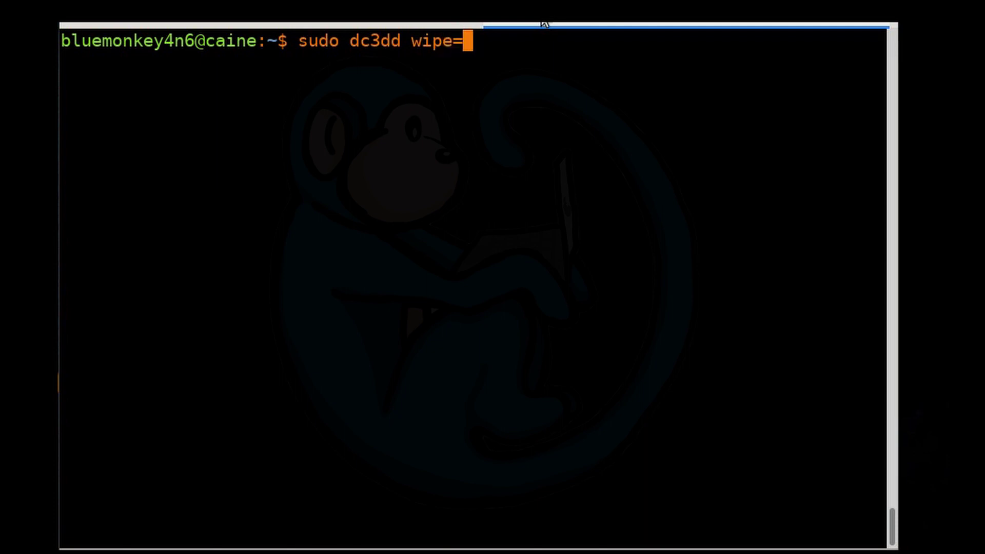
type("/d")
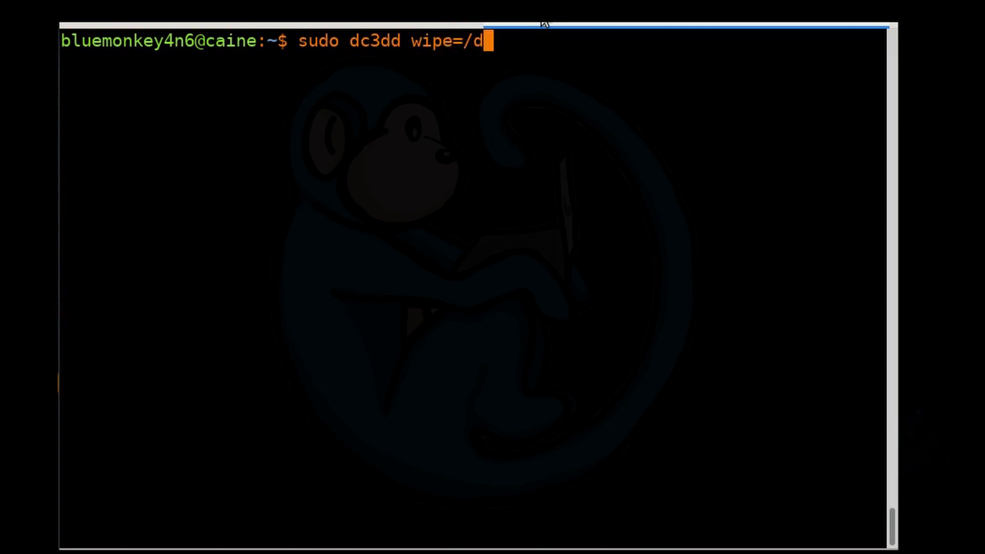
type("ev/sda")
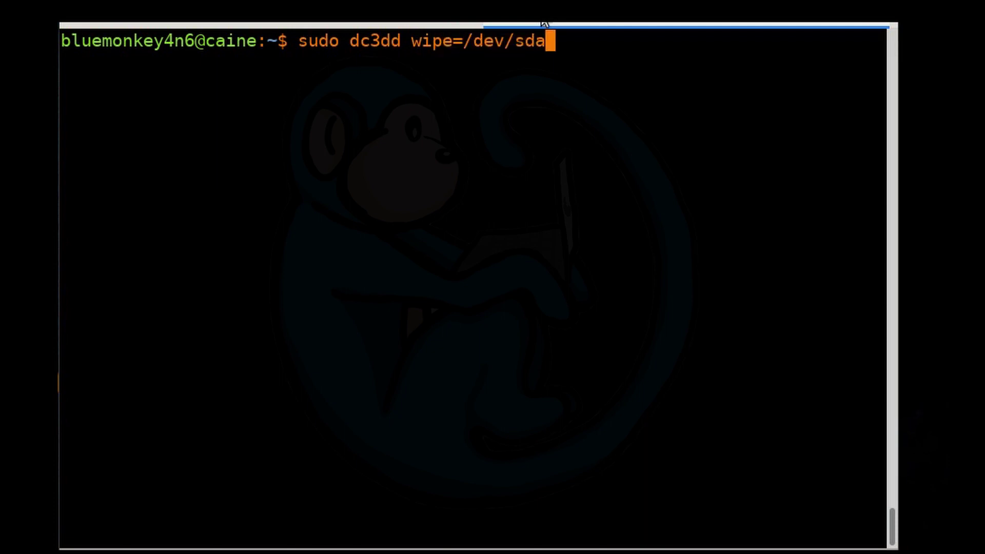
type(" p")
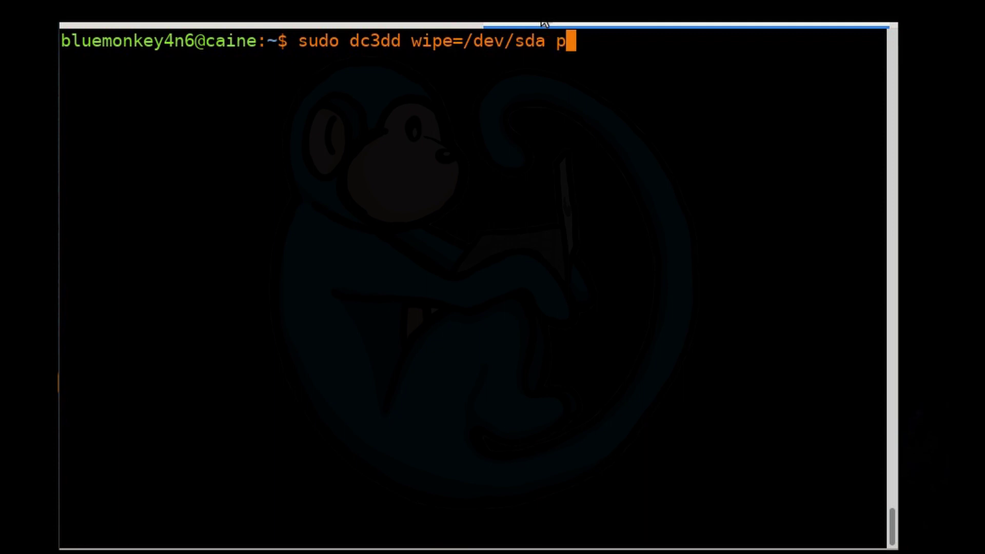
type("at=5a")
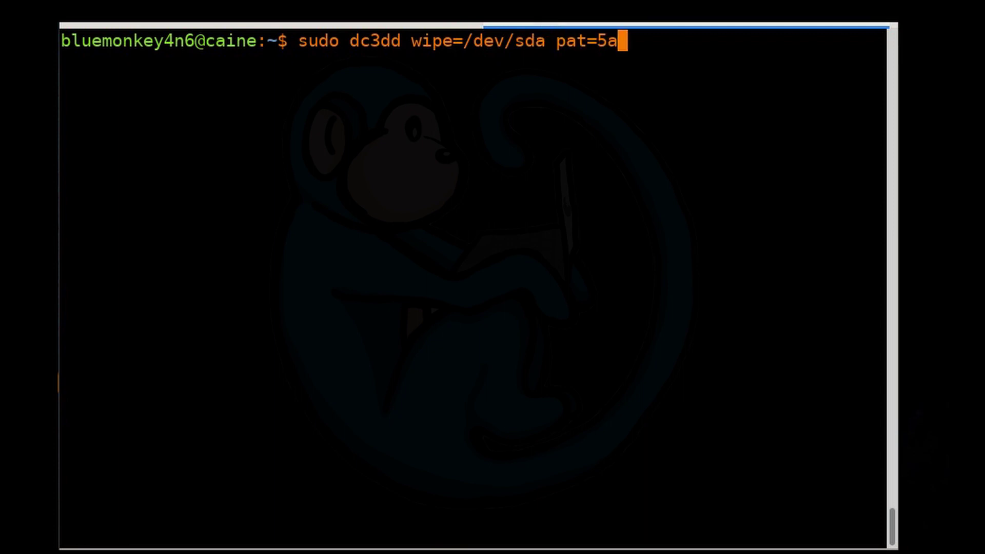
key("Return")
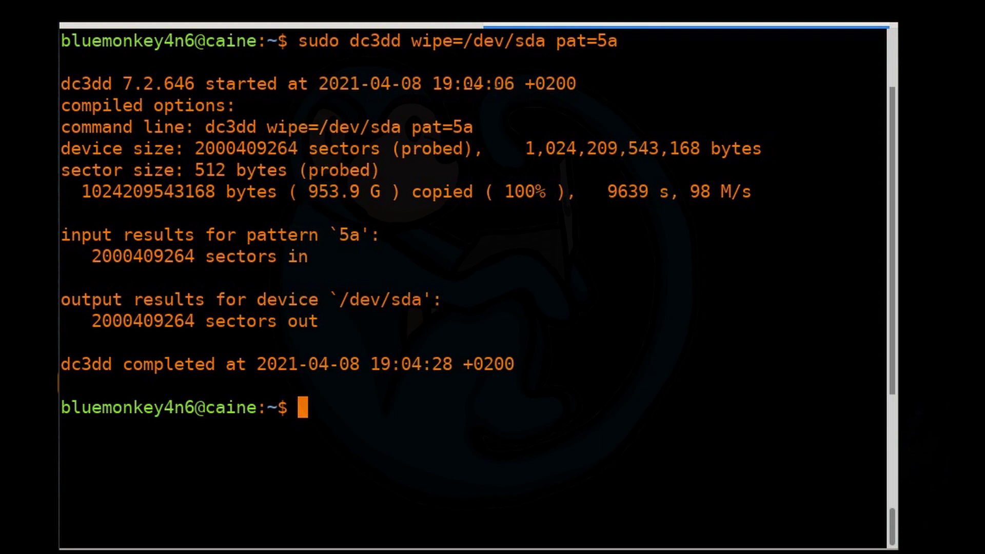
key("ctrl+l")
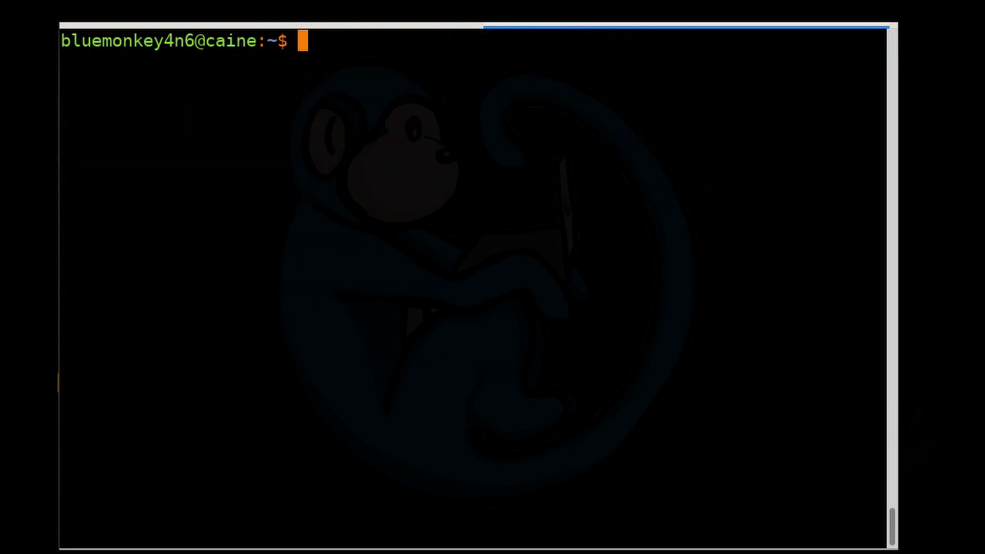
- Run dc3dd hwipe on /dev/sda with an md5 hash
type("sudo dc3")
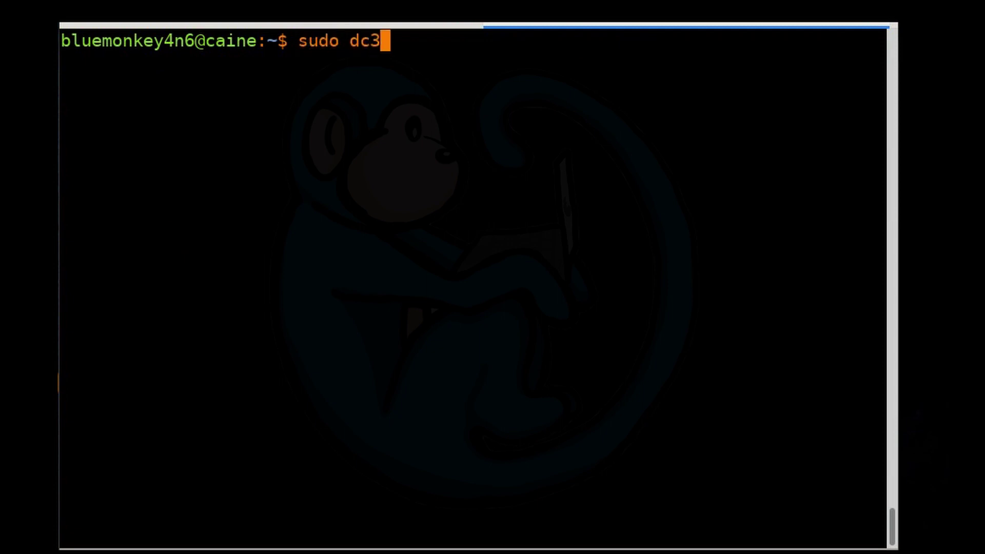
type("dd hwipe")
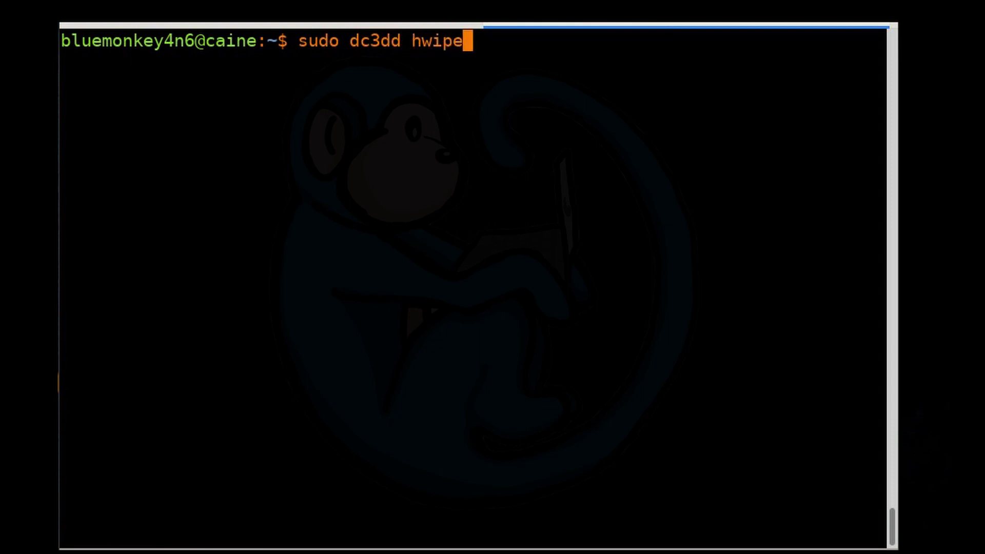
type("=/")
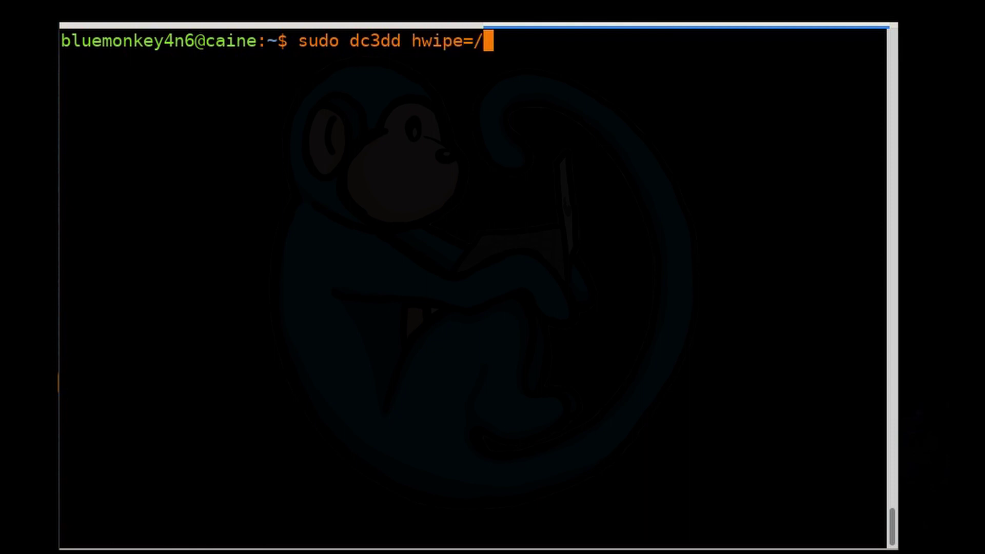
type("dev/sda")
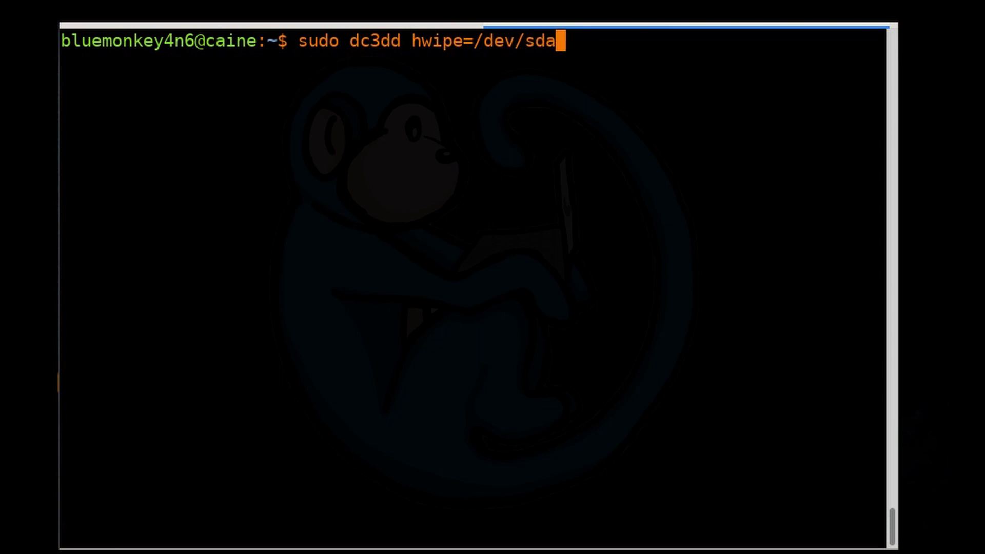
type(" hash")
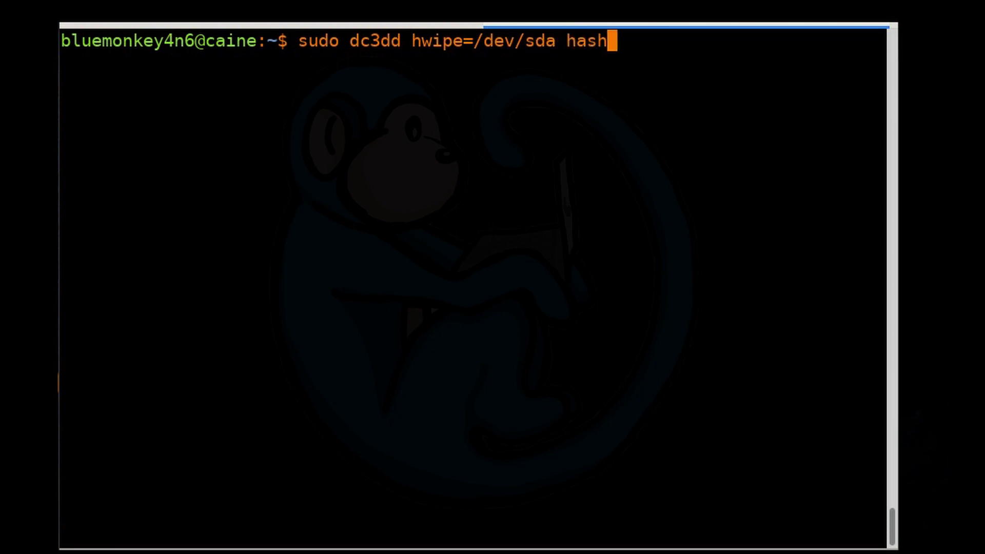
type("=md")
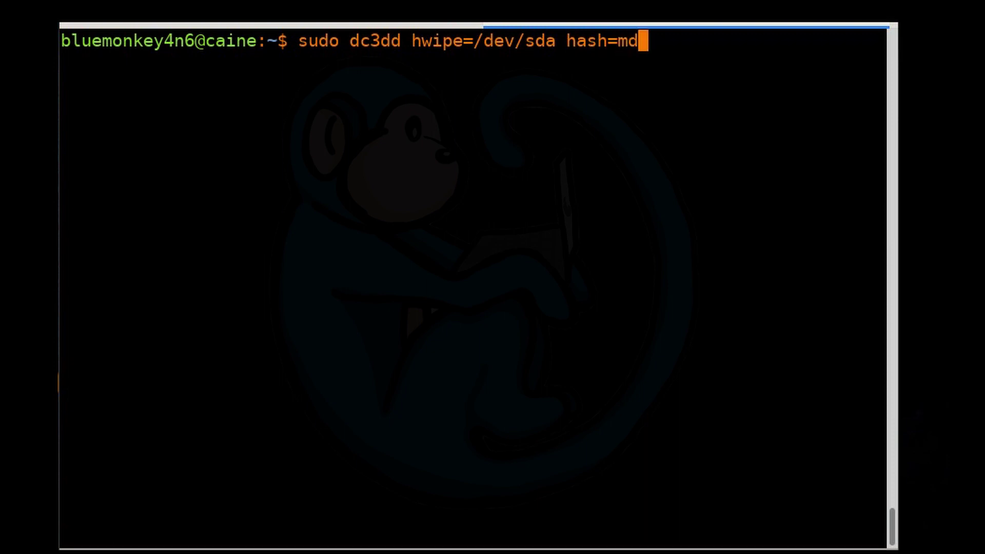
type("5")
key("Return")
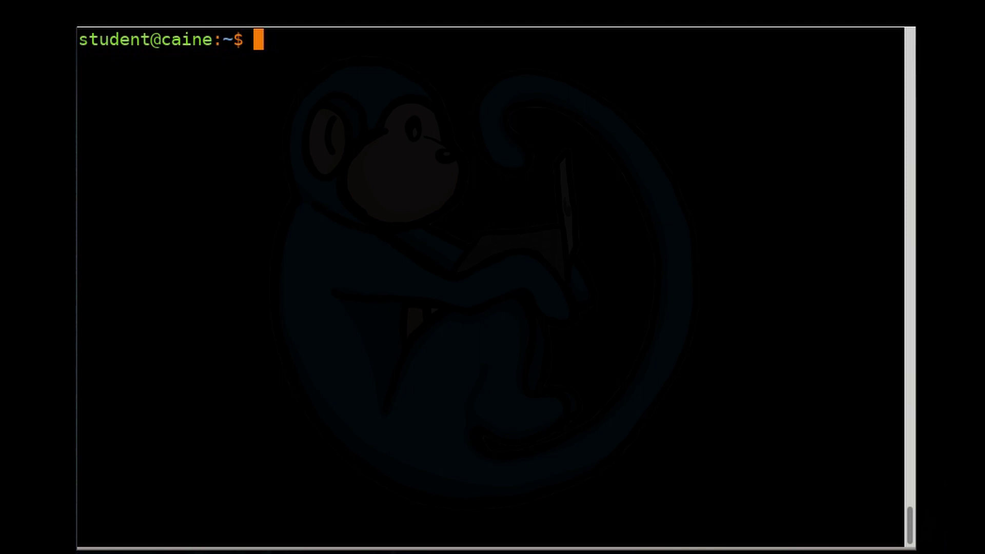
- Show /dev/sdc's hdparm -I report and mark the Security 'supported' line
type("sudo ")
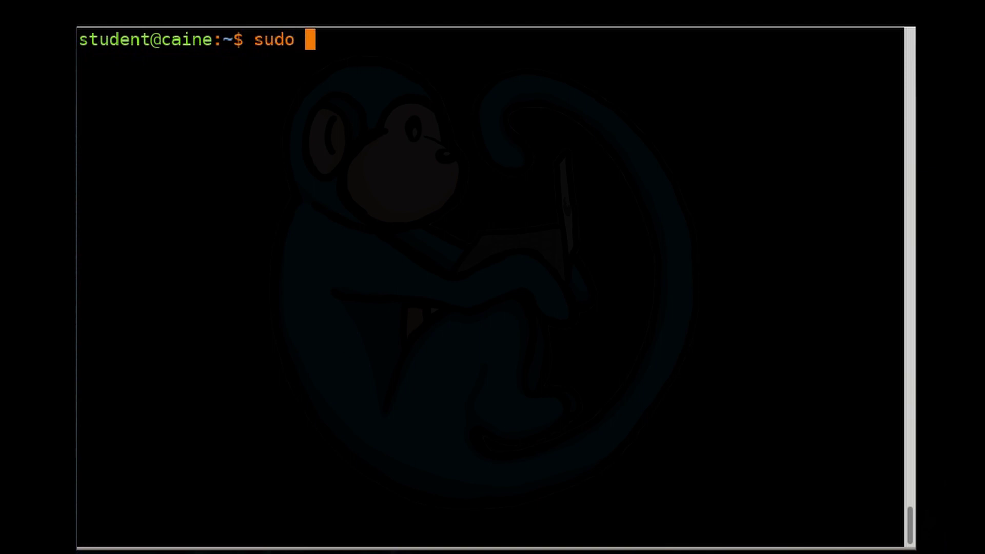
type("hdparm -I")
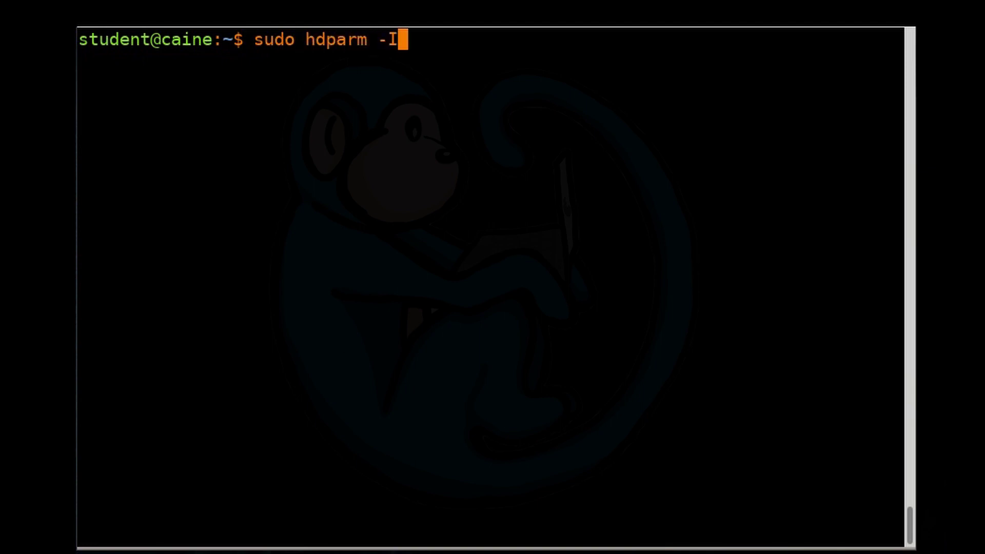
type(" /dev/sdc")
key("Return")
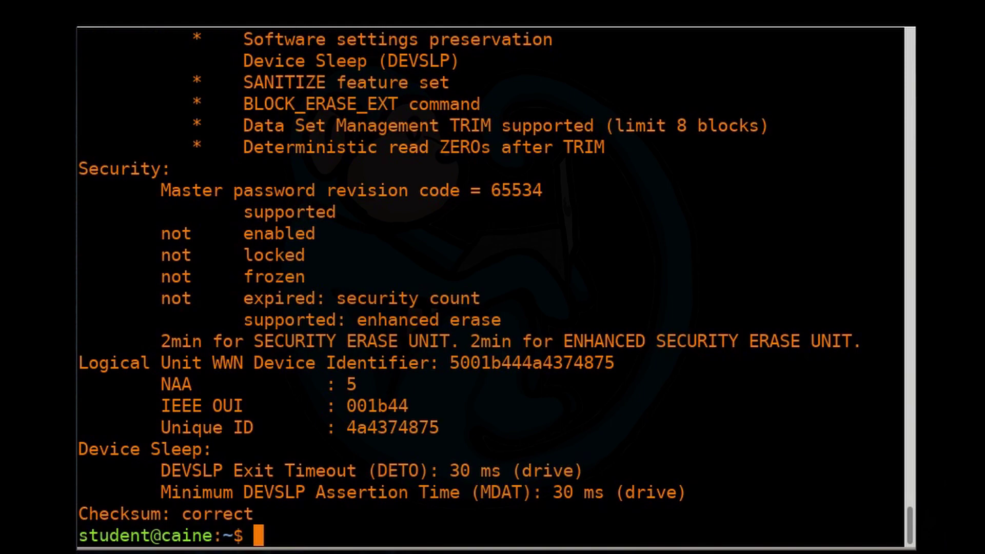
left_click_drag(211, 170, 257, 339)
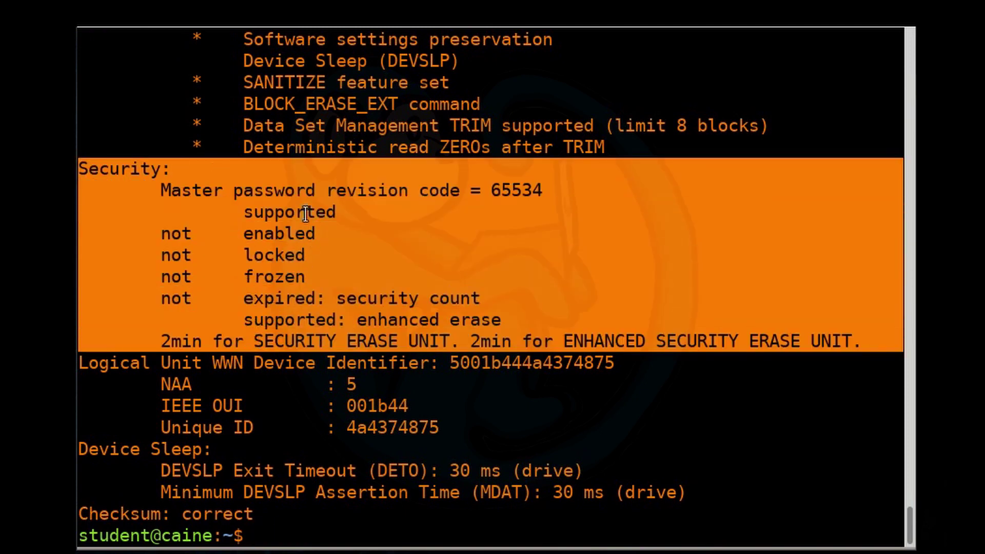
double_click(302, 212)
left_click(302, 208)
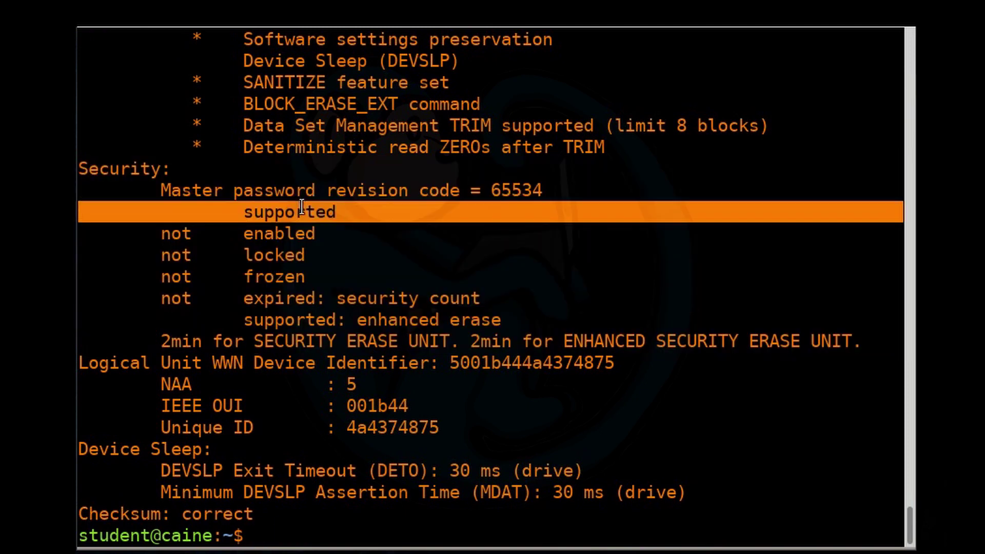
- Review the not enabled, not locked, not frozen, not expired and enhanced erase lines, then clear
left_click(269, 232)
triple_click(269, 232)
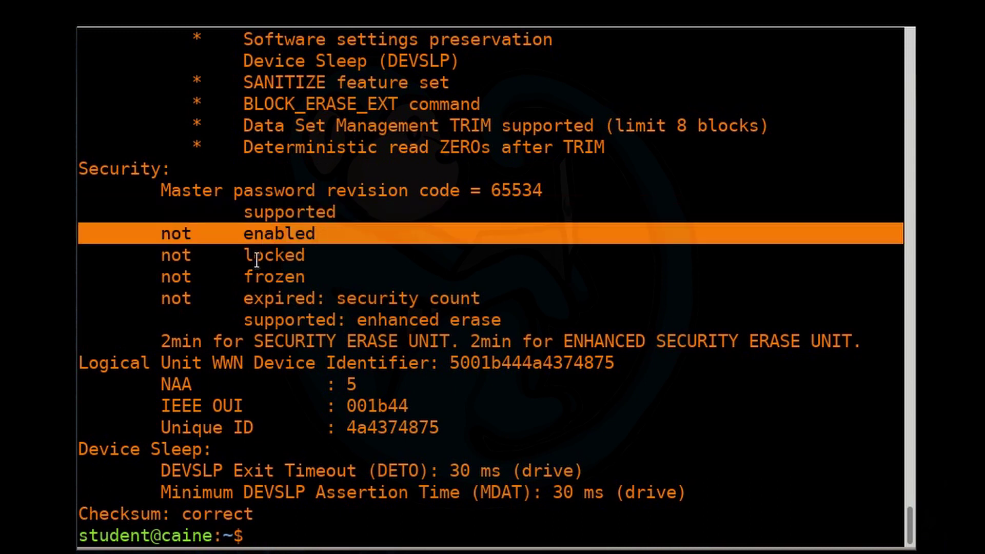
triple_click(231, 254)
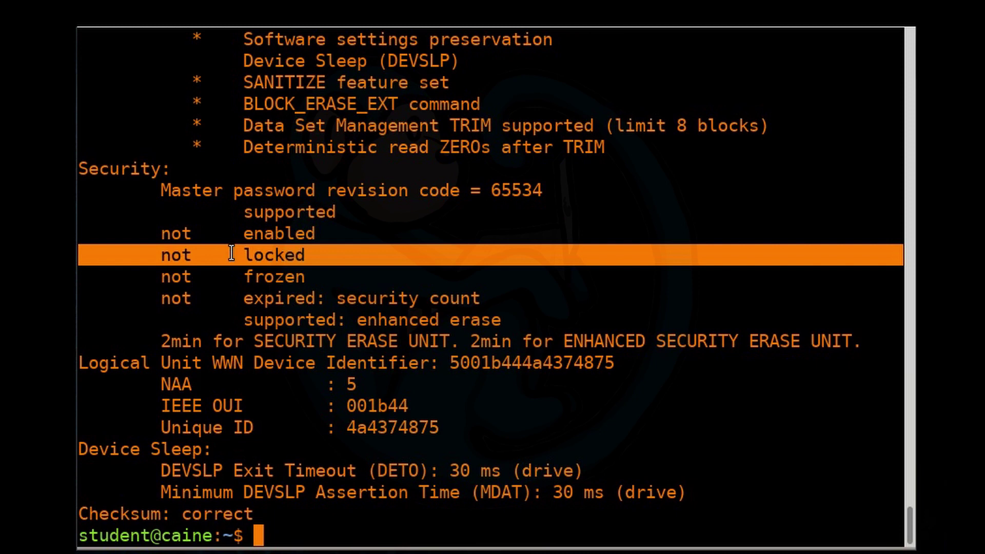
triple_click(200, 277)
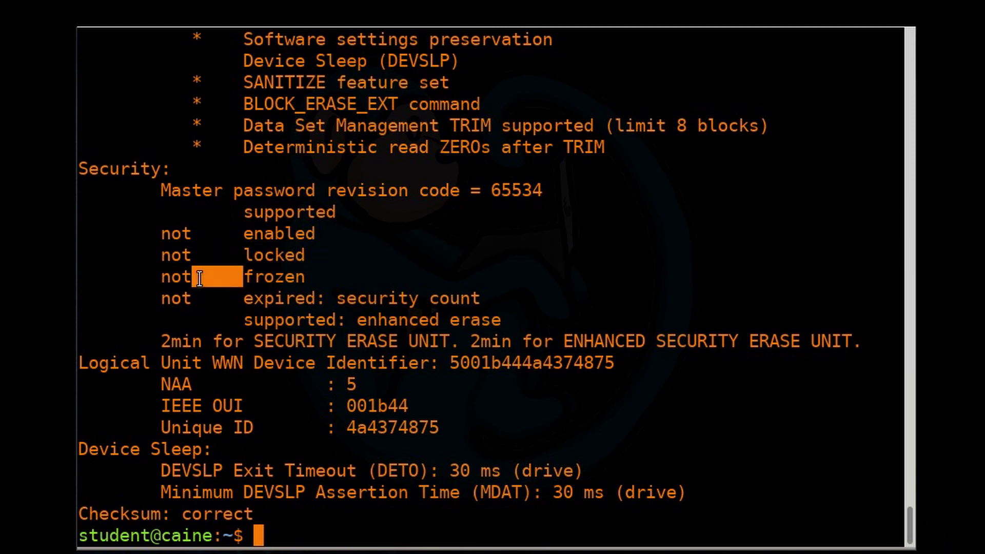
triple_click(198, 300)
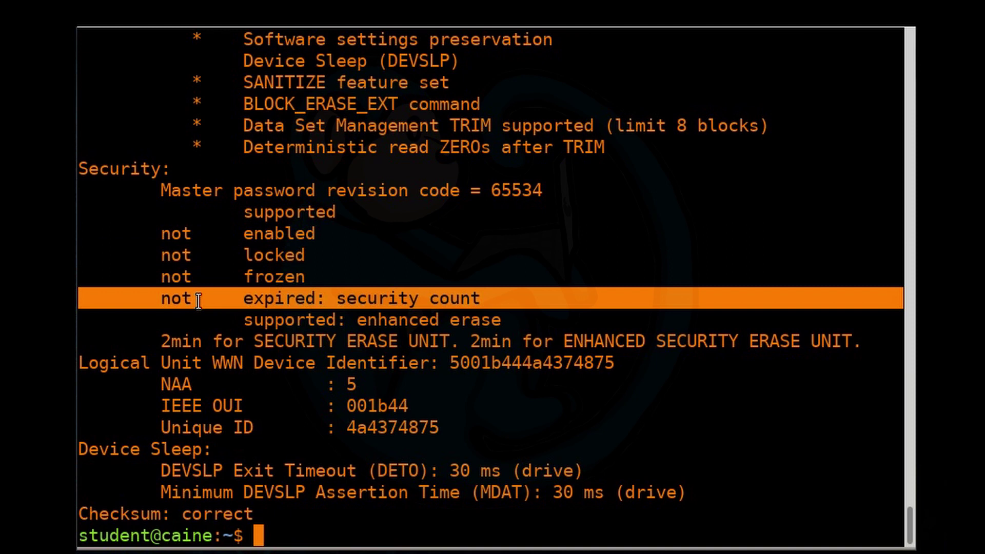
triple_click(247, 320)
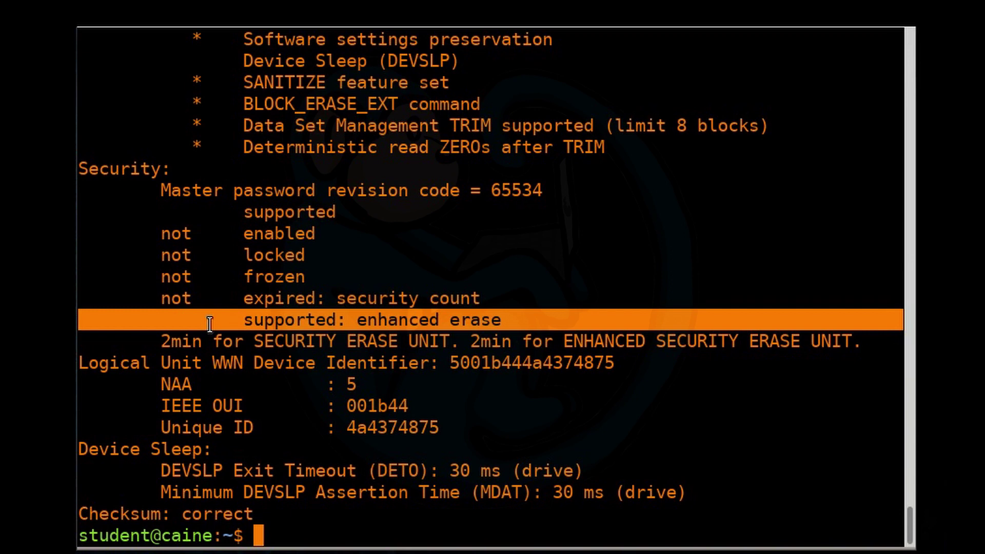
key("ctrl+l")
type("s")
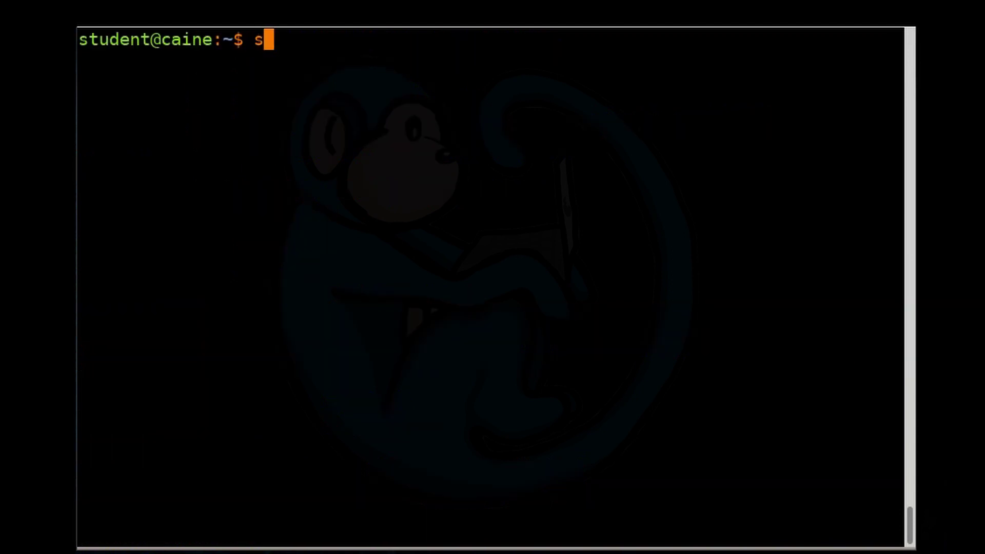
type("udo  hdparm --u")
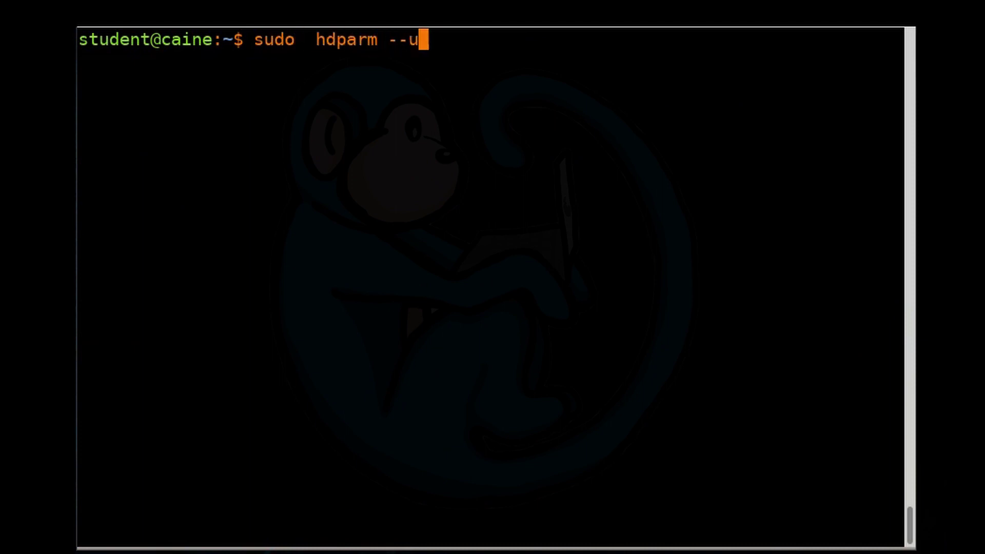
type("ser-master ")
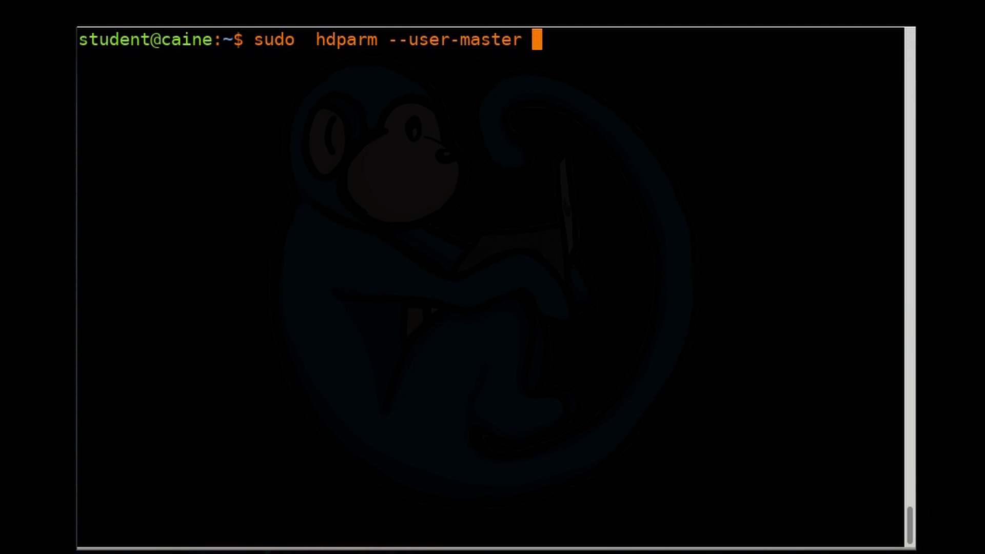
type("u --se")
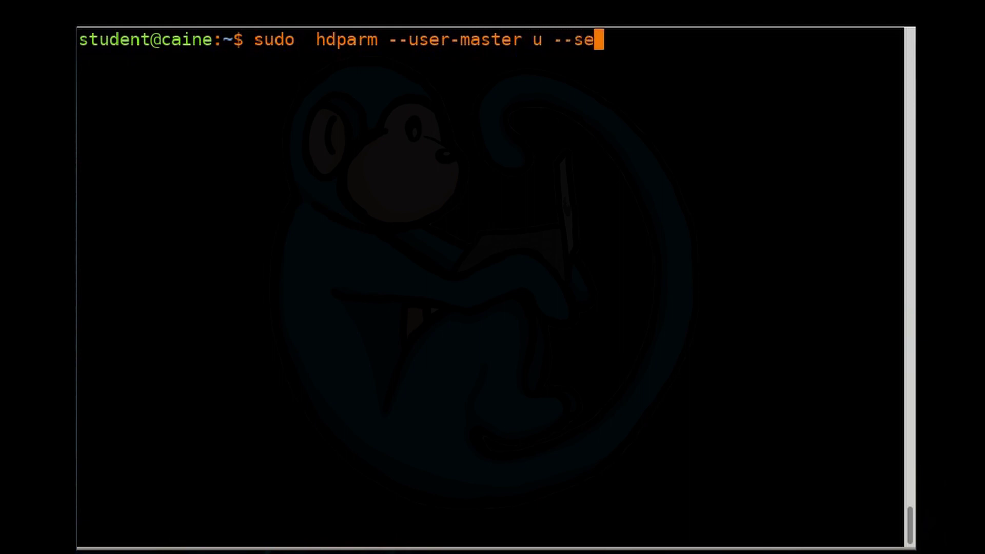
type("curiity")
- Set a user security password on /dev/sdc with hdparm --user-master u --security-set-pass
key("BackSpace")
key("BackSpace")
key("BackSpace")
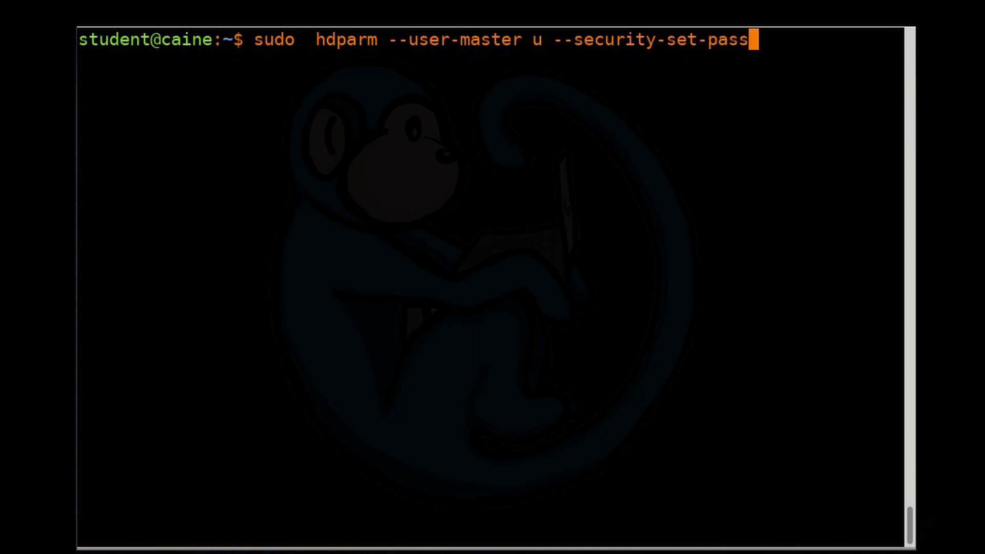
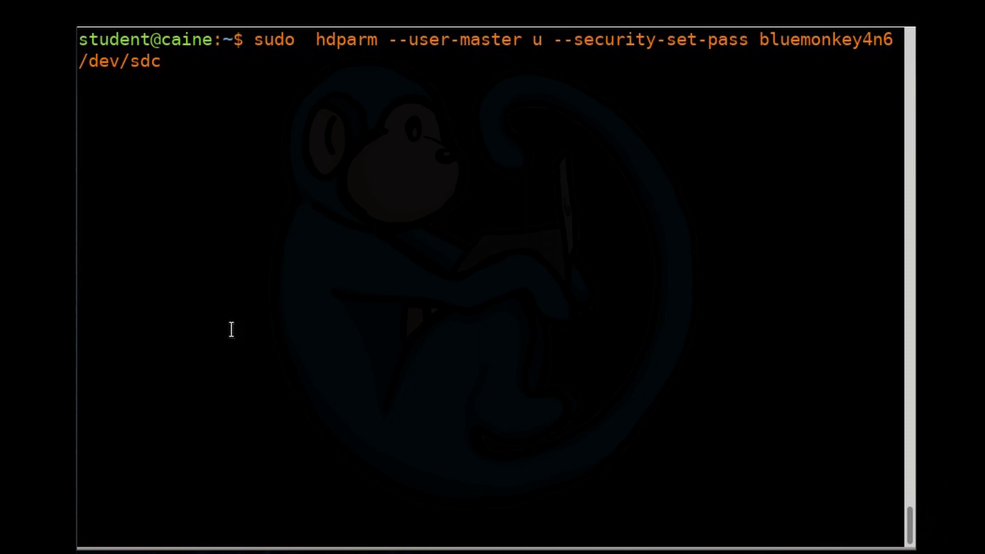
left_click_drag(388, 52, 82, 60)
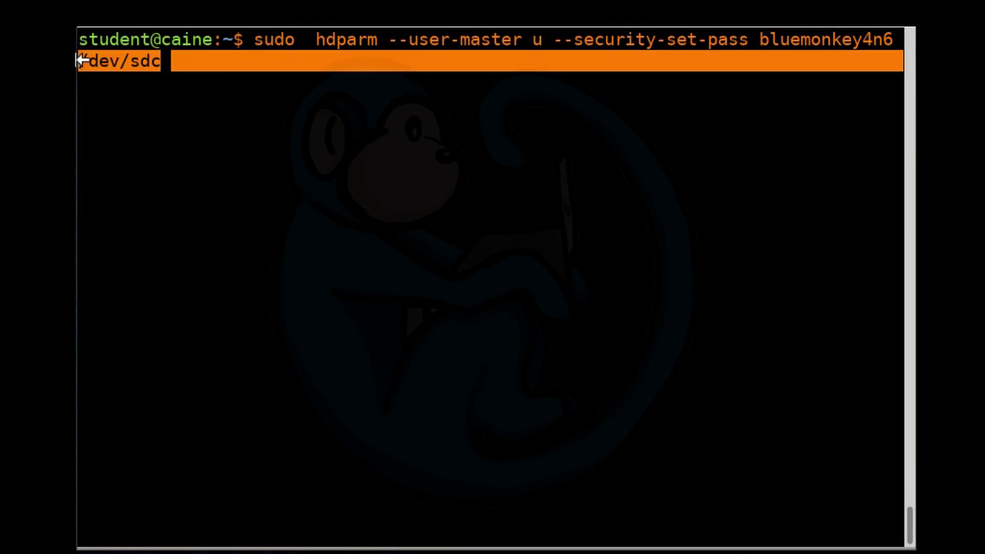
key("Return")
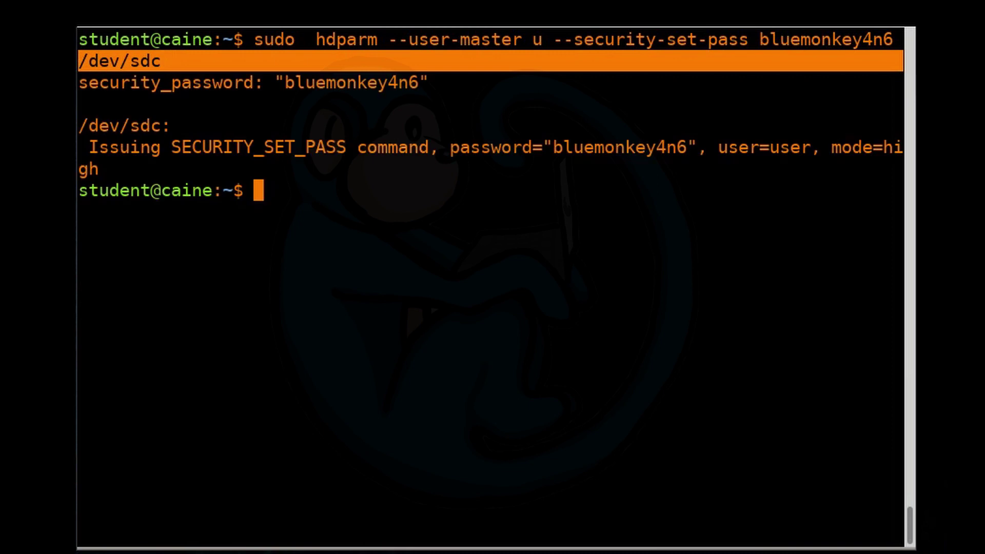
- Review the SECURITY_SET_PASS output line confirming the high-mode user password
double_click(344, 150)
left_click(344, 150)
triple_click(344, 149)
triple_click(343, 149)
left_click(344, 149)
triple_click(344, 150)
left_click(344, 150)
type("sudo hdparm -")
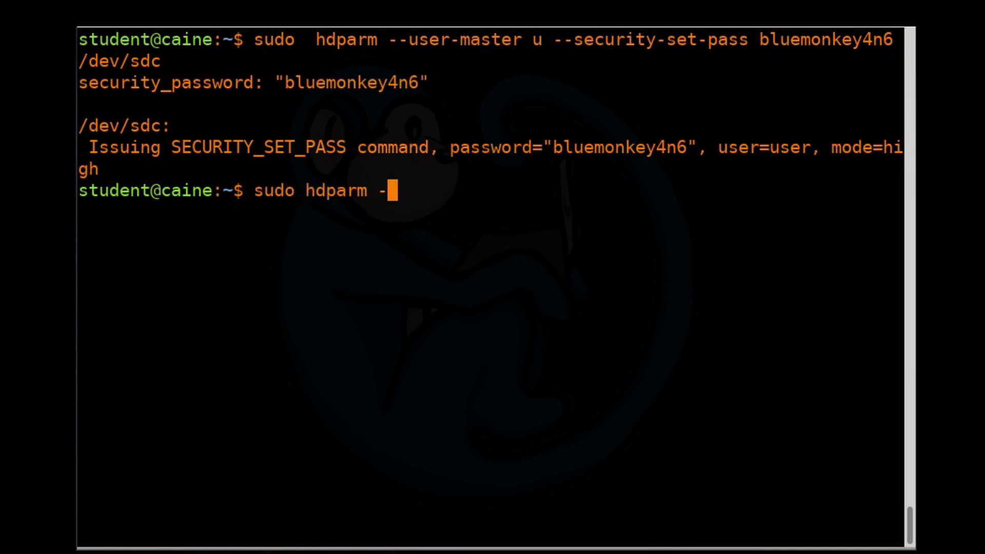
type("I /dev/sdc")
- Rerun hdparm -I on /dev/sdc, mark the Security 'enabled' line, and clear the screen
key("Return")
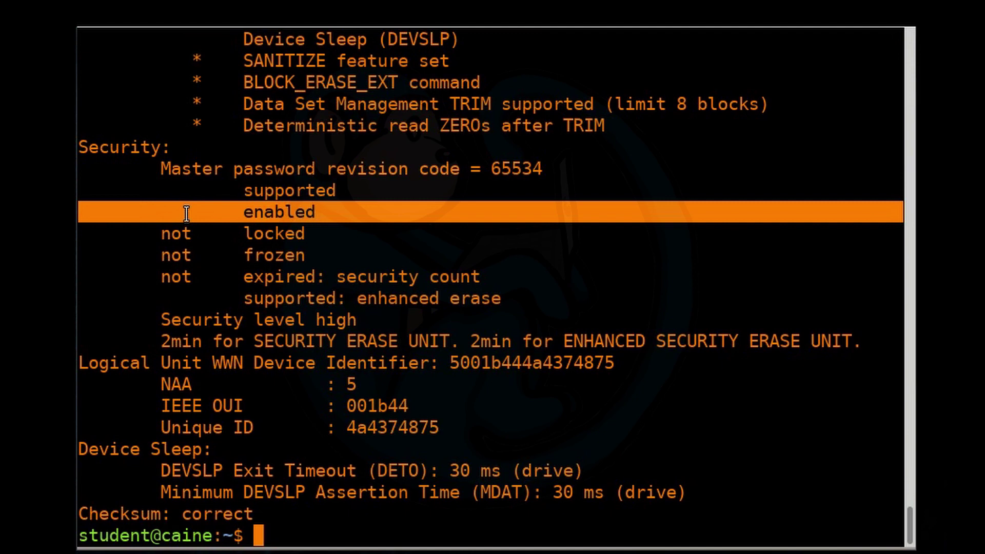
left_click(267, 215)
triple_click(267, 215)
key("ctrl+l")
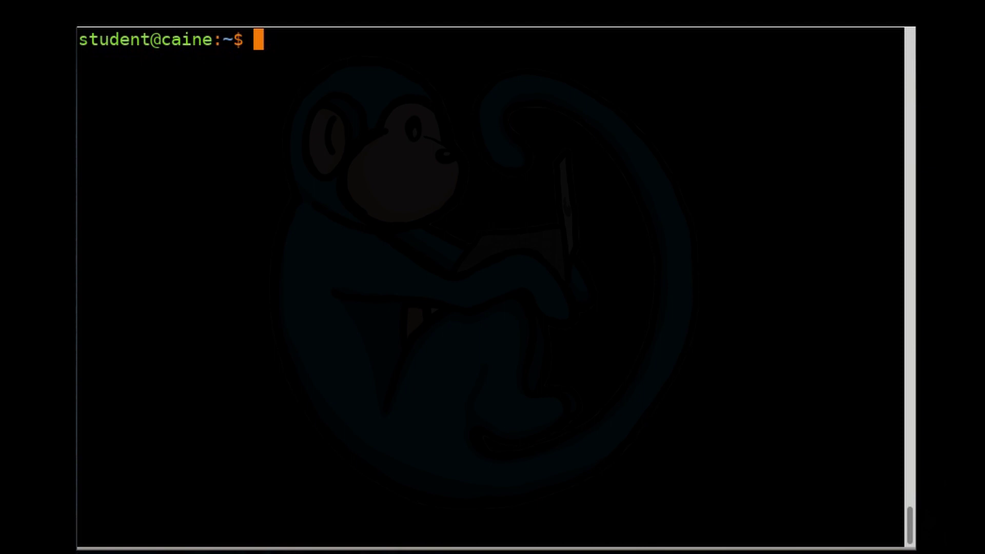
- Run hdparm --user-master u --security-erase on /dev/sdc with the user password
type("sudo h")
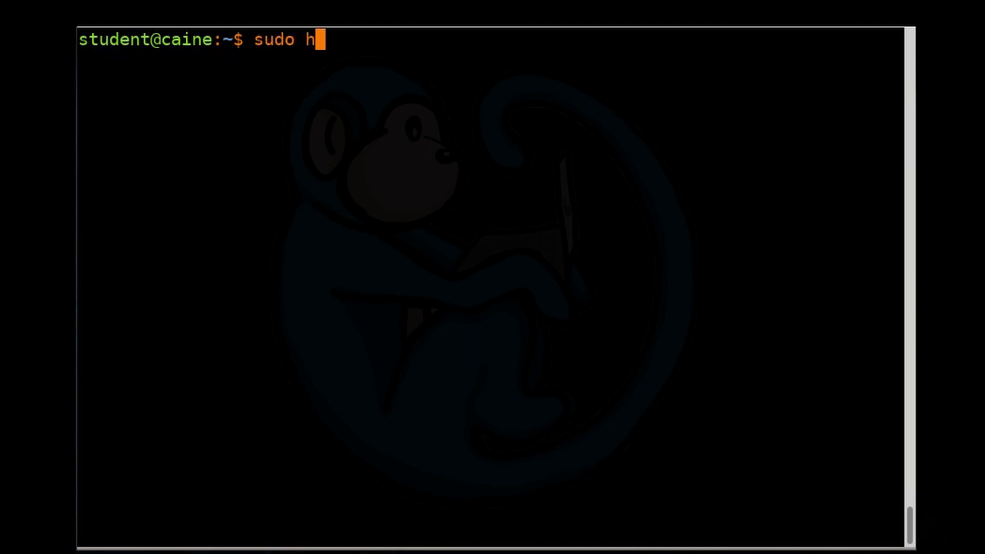
type("dparm -")
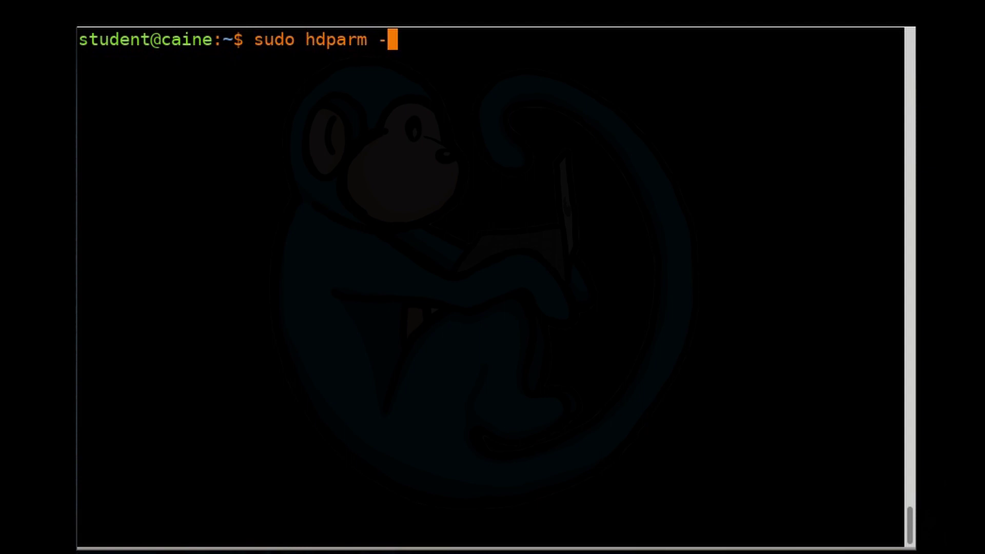
type("-user-mas")
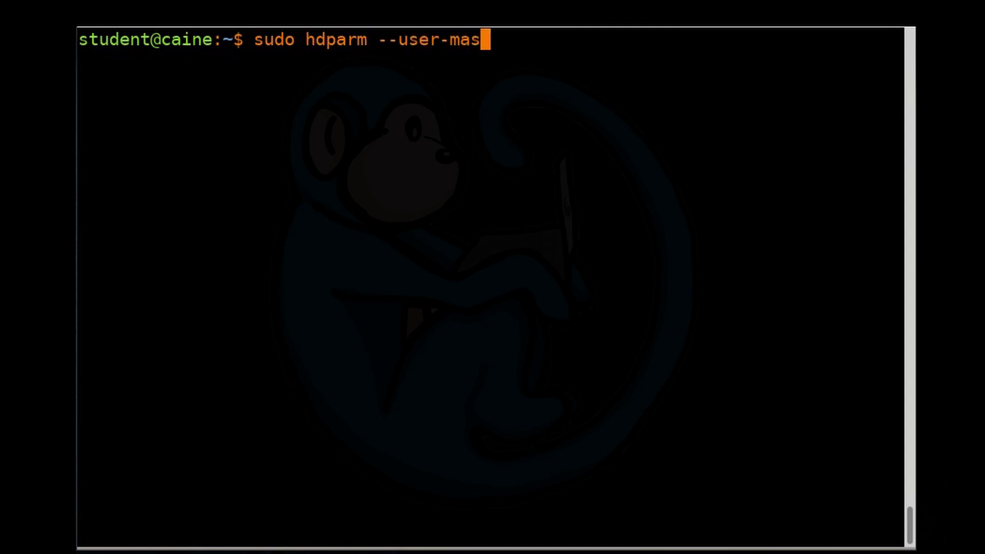
type("ter u -")
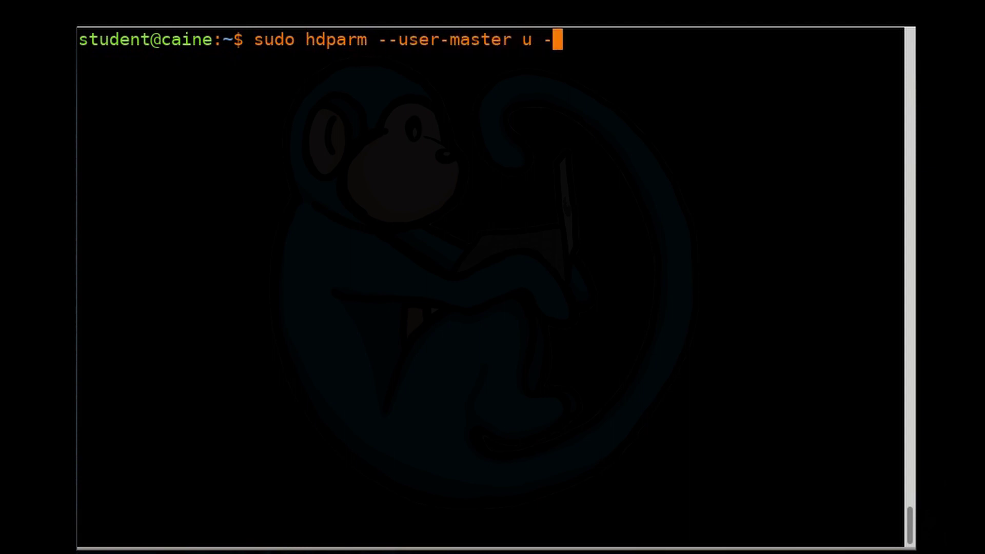
type("-security-er")
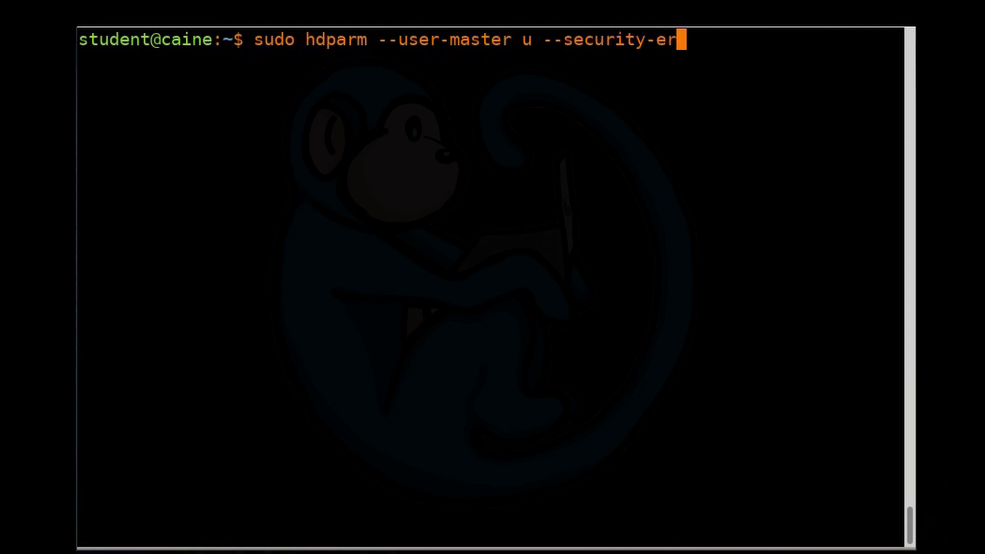
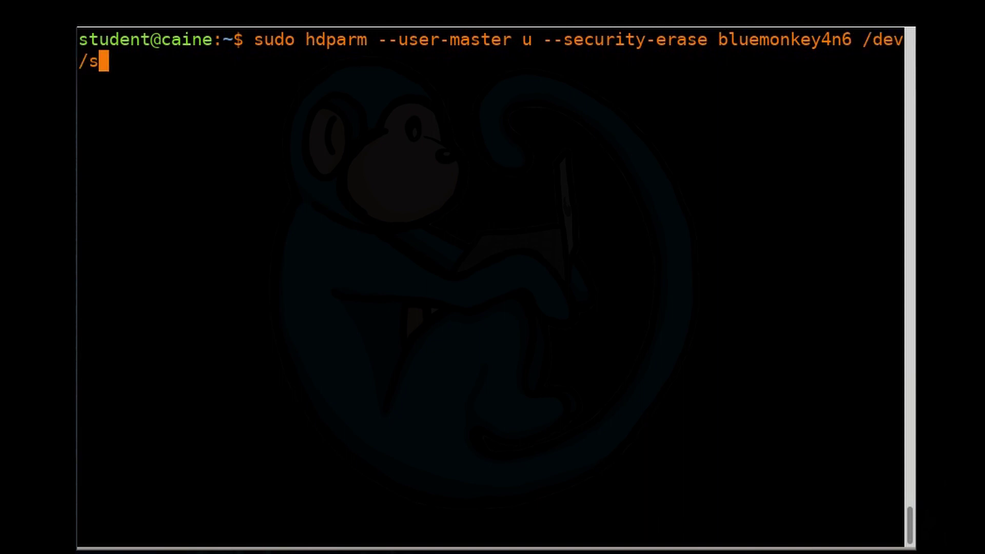
type("dc")
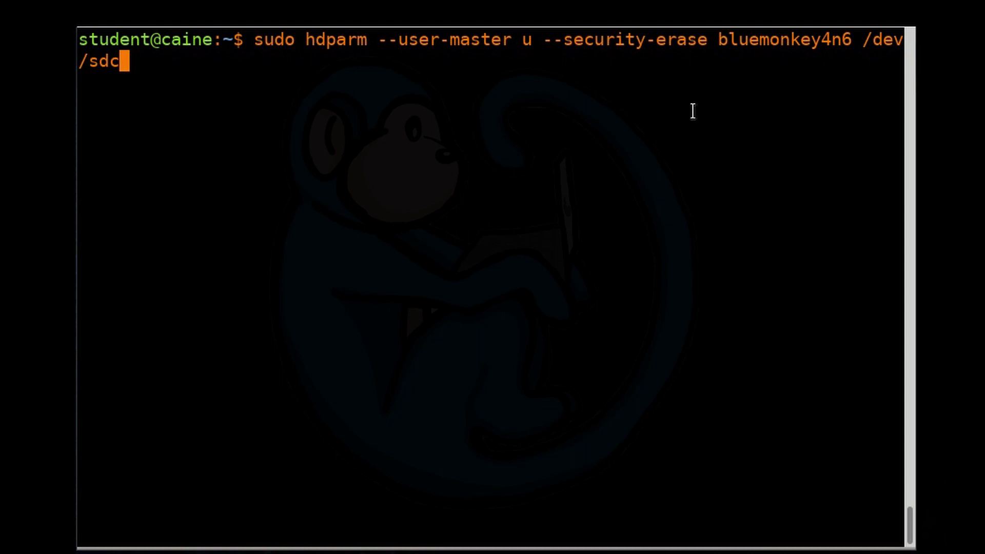
key("Return")
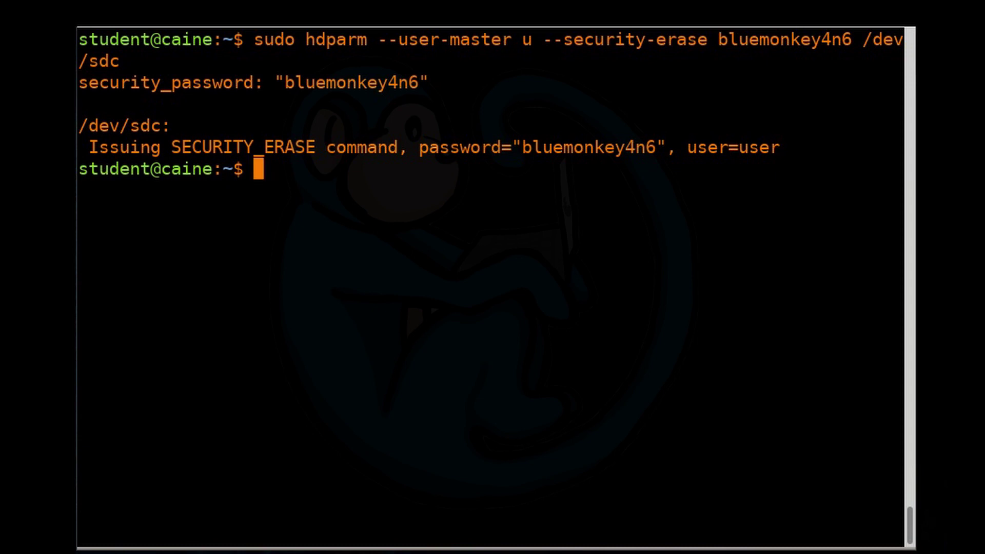
type("sudo ")
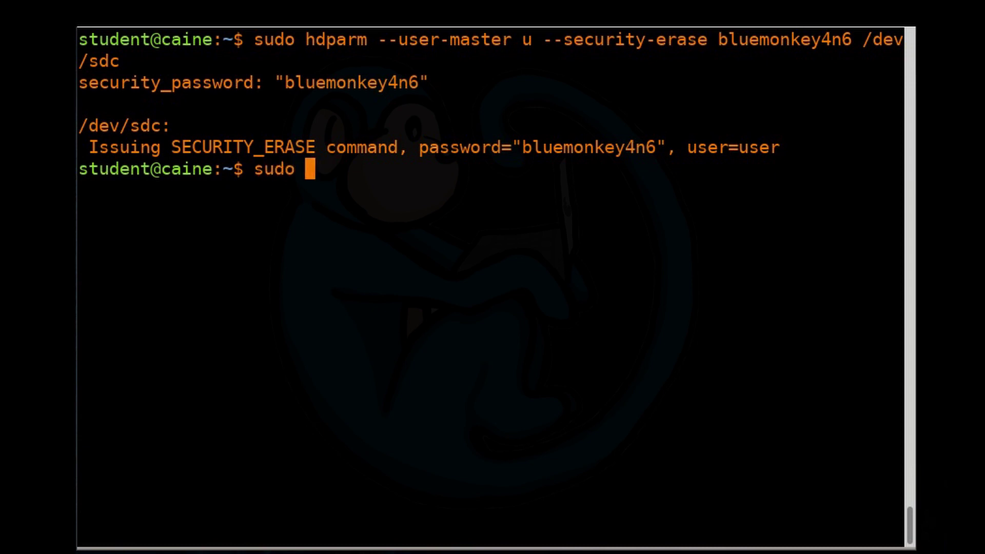
type("hdparm -I")
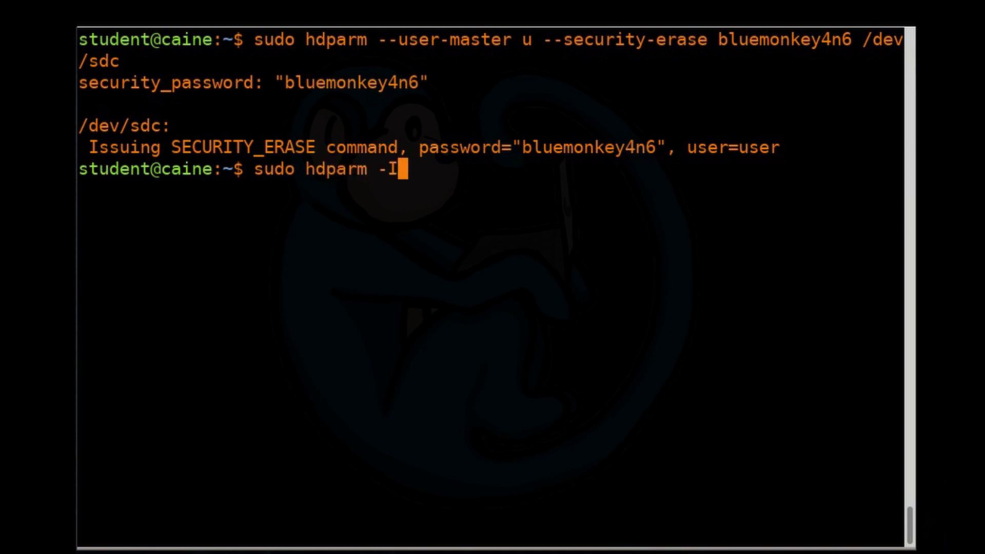
type(" /dev/sdc")
- Verify /dev/sdc shows security not enabled, is blank per disktype, and dumps as zeros with xxd -a
key("Return")
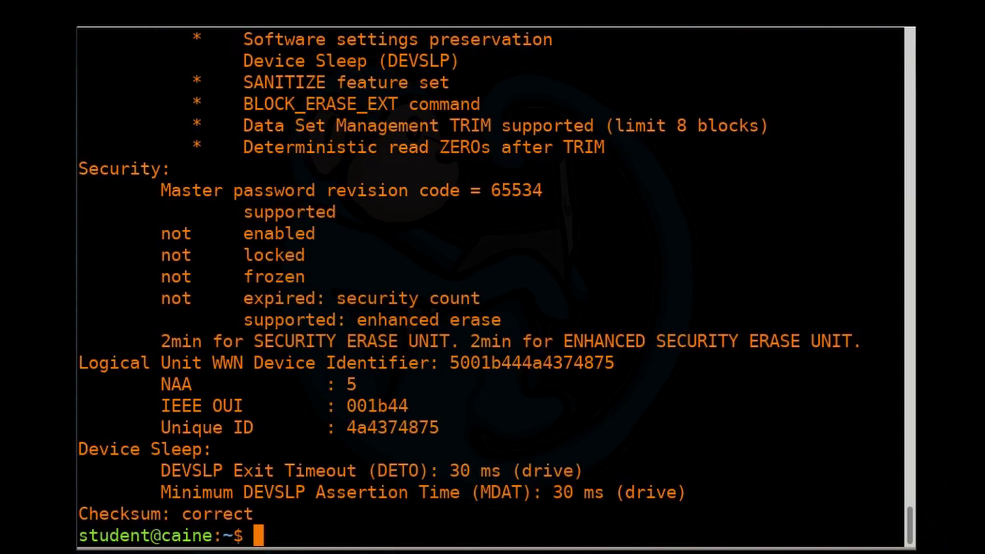
triple_click(272, 237)
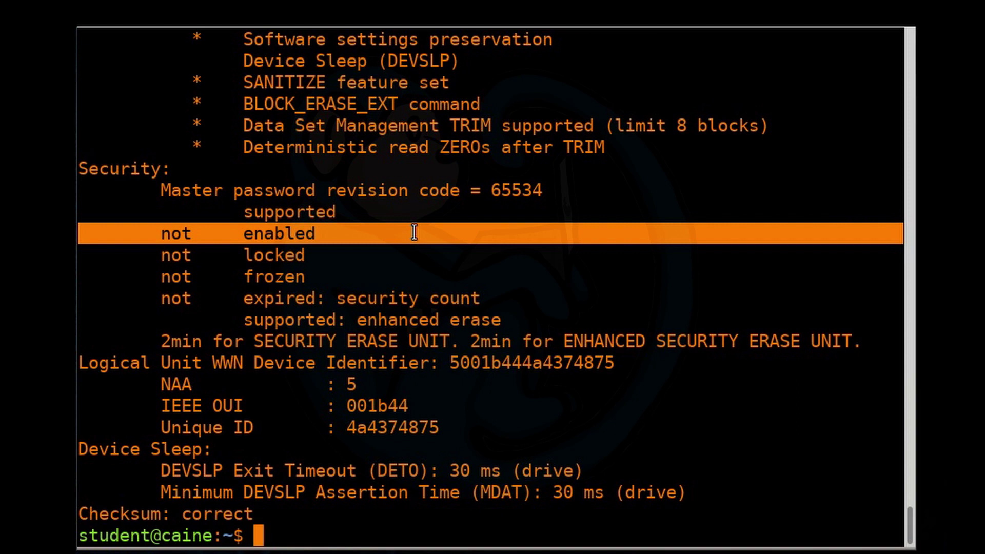
type("sudo xxd -")
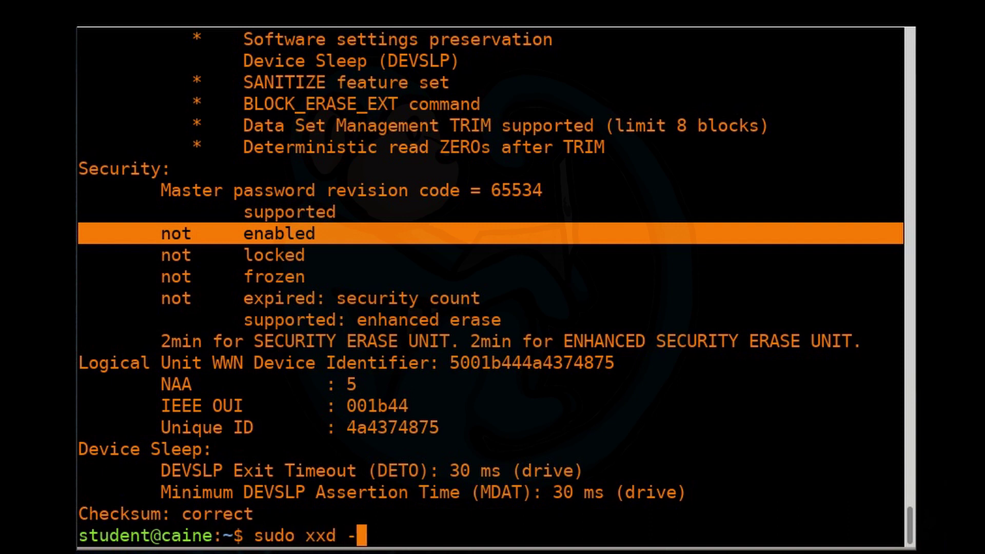
key("BackSpace")
key("BackSpace")
key("BackSpace")
key("BackSpace")
key("BackSpace")
type("disktype /dev/sdc")
key("Return")
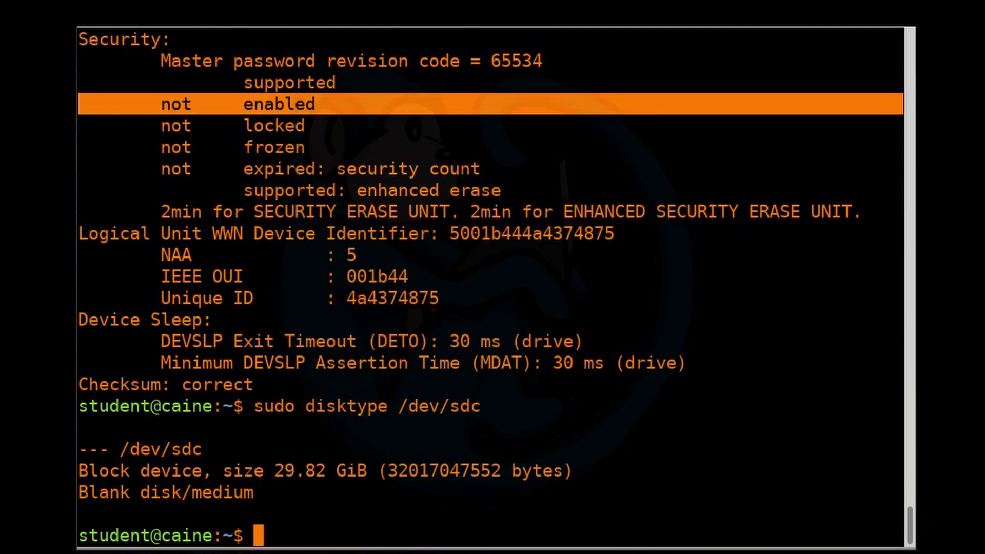
triple_click(190, 491)
type("sudo xxd -a /dev/")
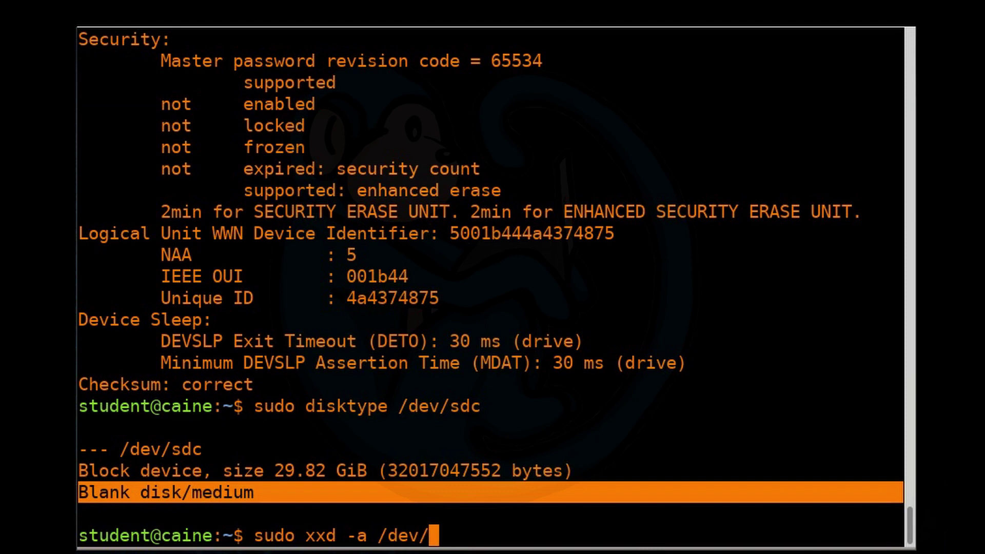
type("sdc")
key("Return")
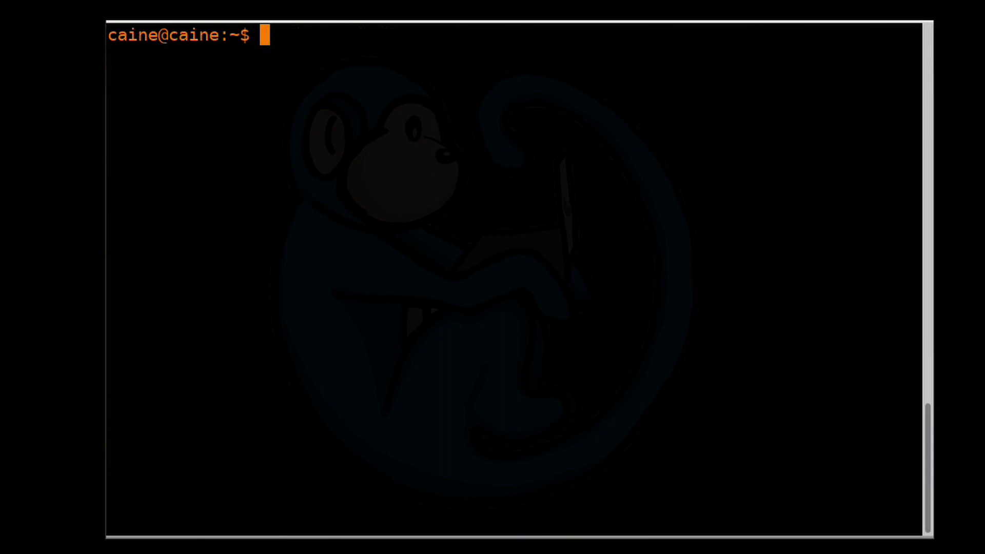
- List NVMe drives with nvme list and sudo nvme list, finding the SK hynix 256GB at /dev/nvme0n1
type("nvme ")
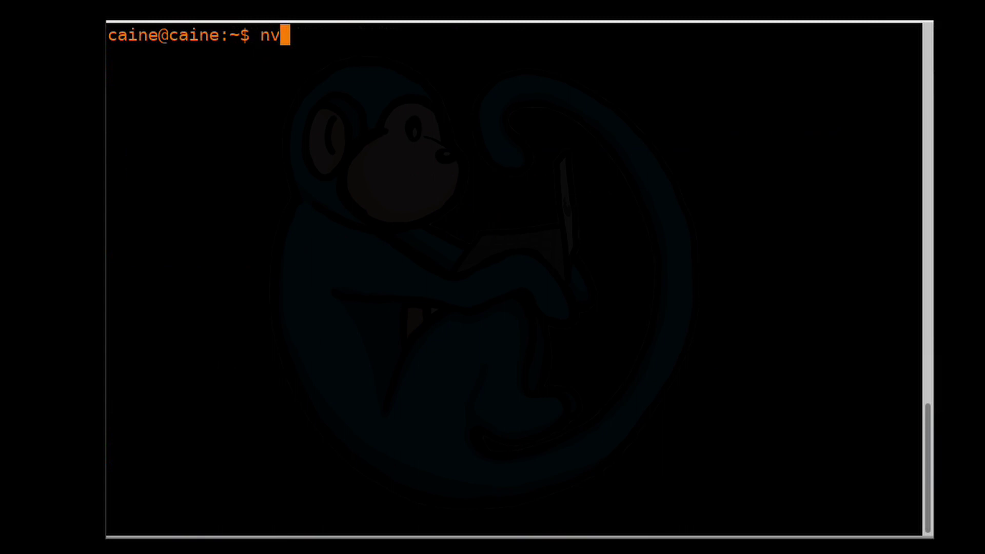
type("list")
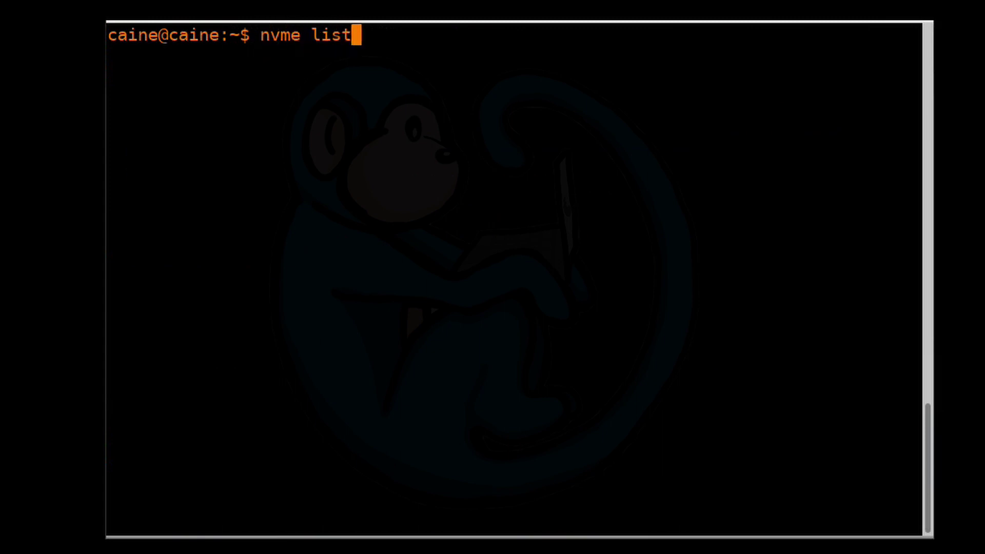
key("Return")
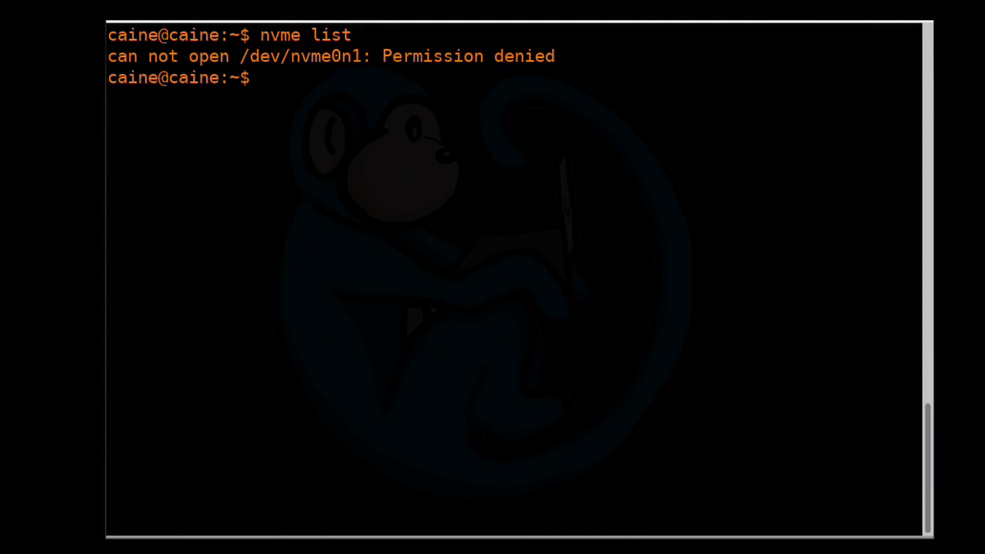
type("sudo nvme list")
key("Return")
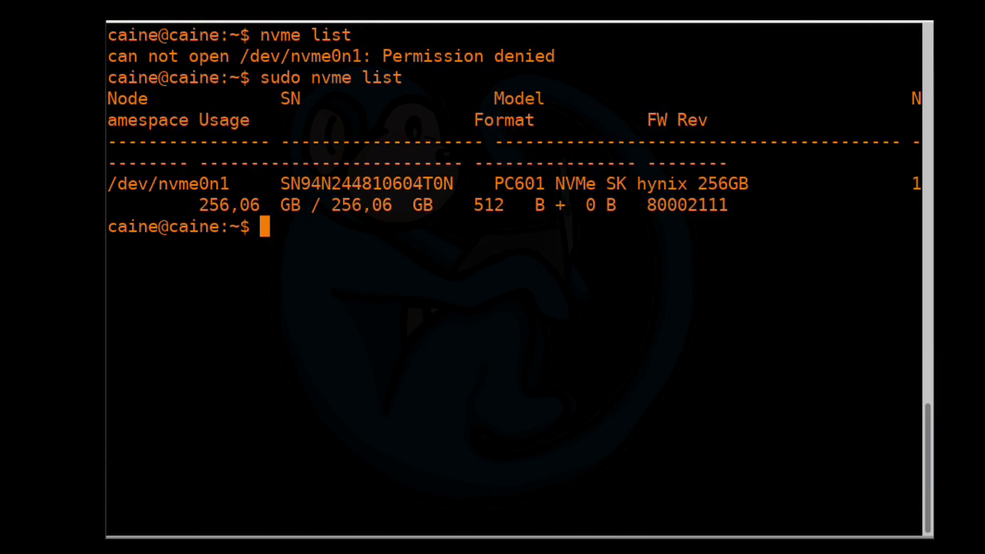
type("sudo nvme format -s1")
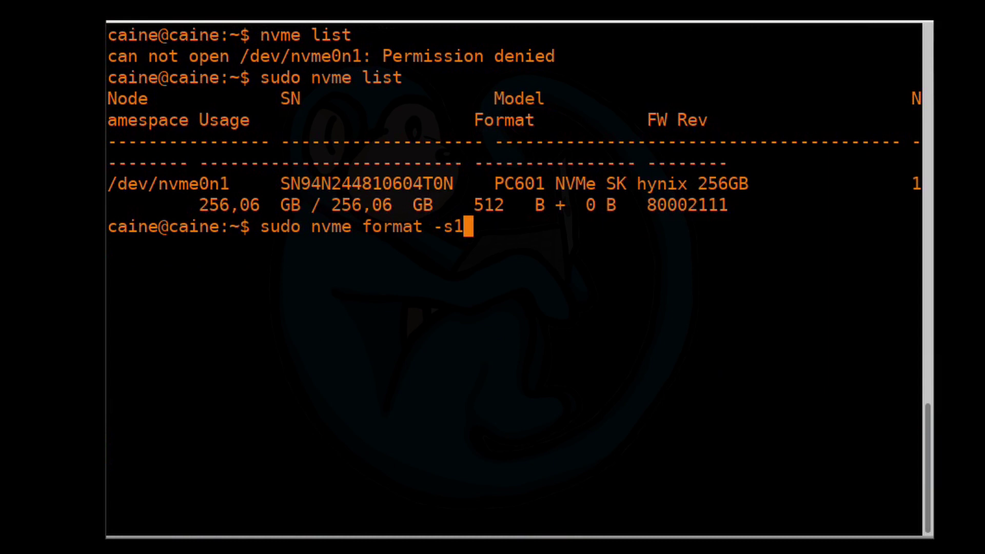
type(" /dev/")
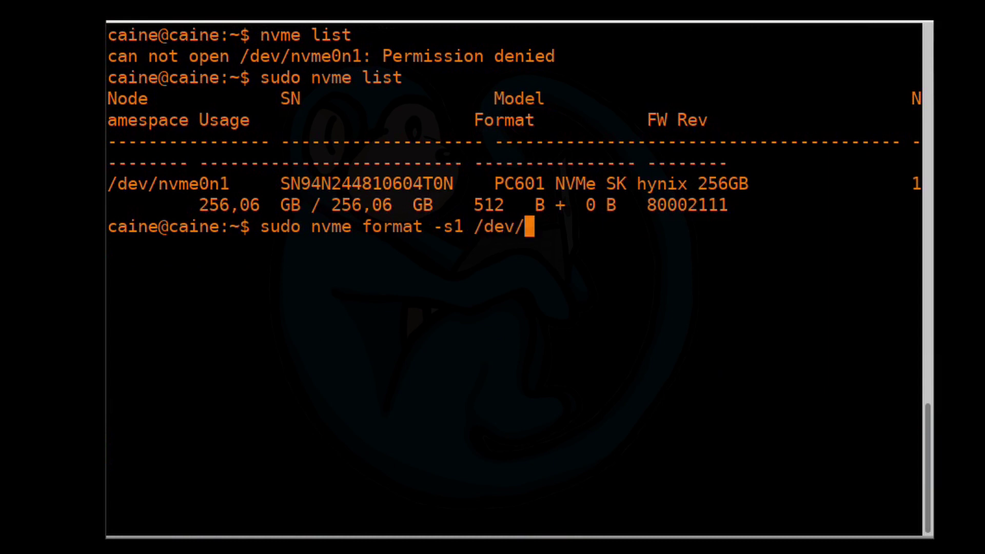
type("nvme")
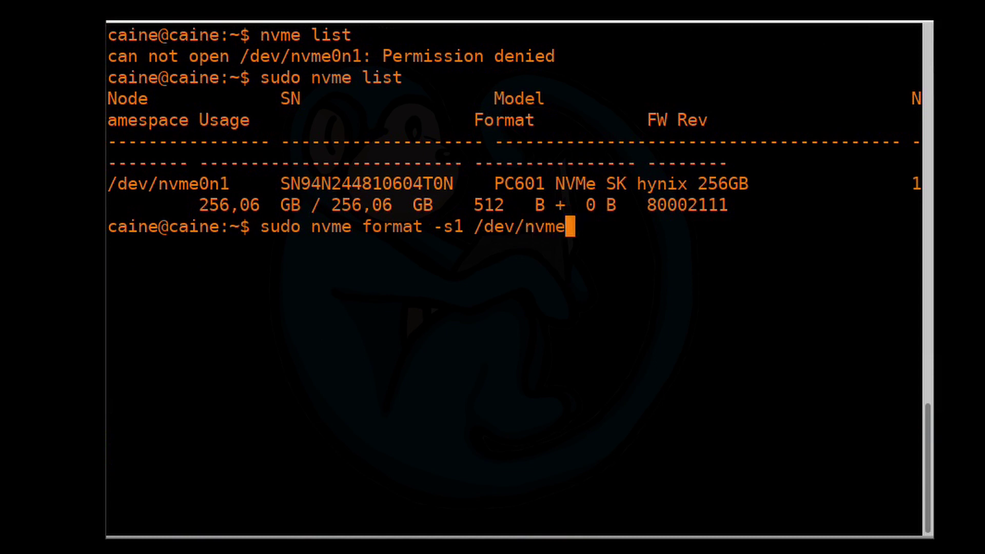
type("0n1")
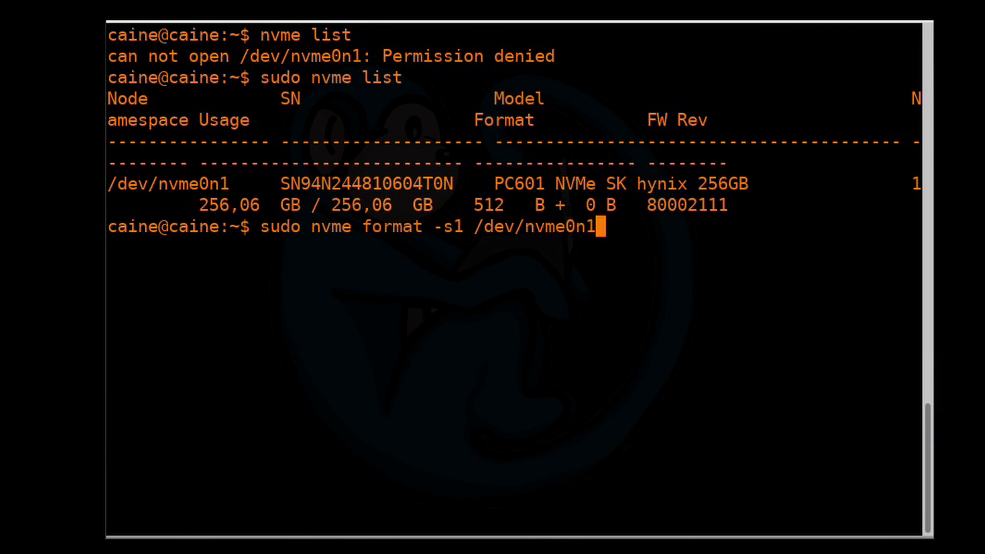
- Run nvme format -s1 on /dev/nvme0n1, then confirm via sudo disktype a 238.5 GiB blank disk
key("Return")
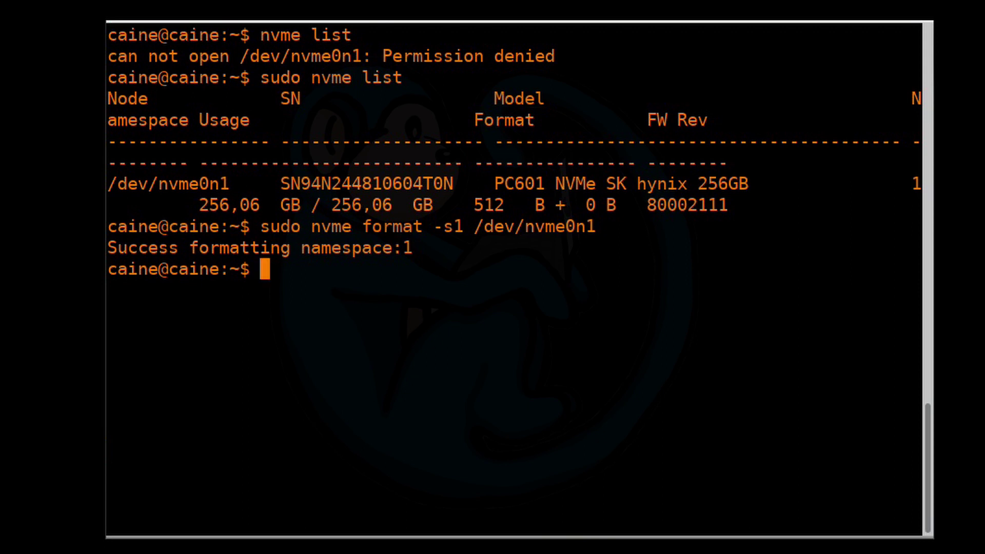
type("disktpe")
key("BackSpace")
key("BackSpace")
type("ype /dev/nvme0n1")
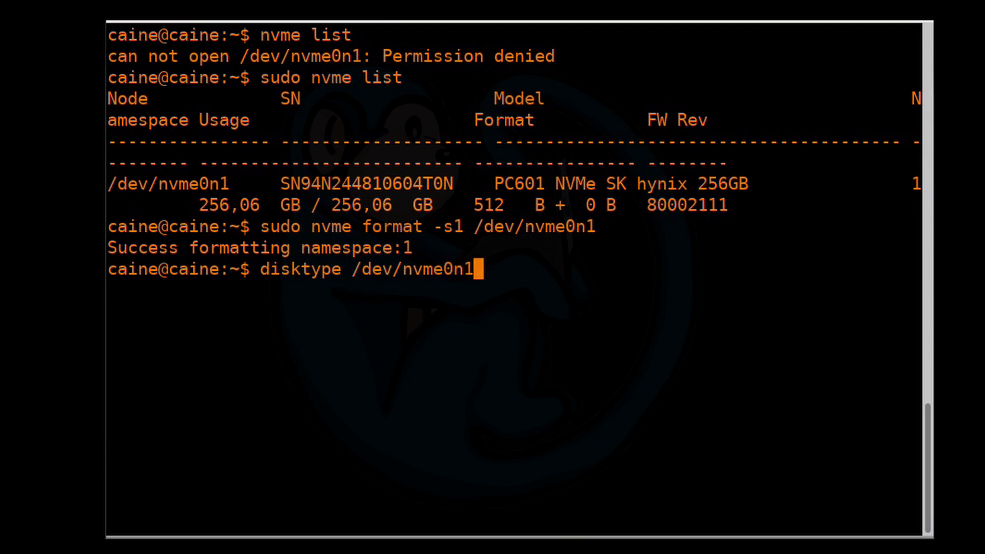
key("Return")
type("sudo !!")
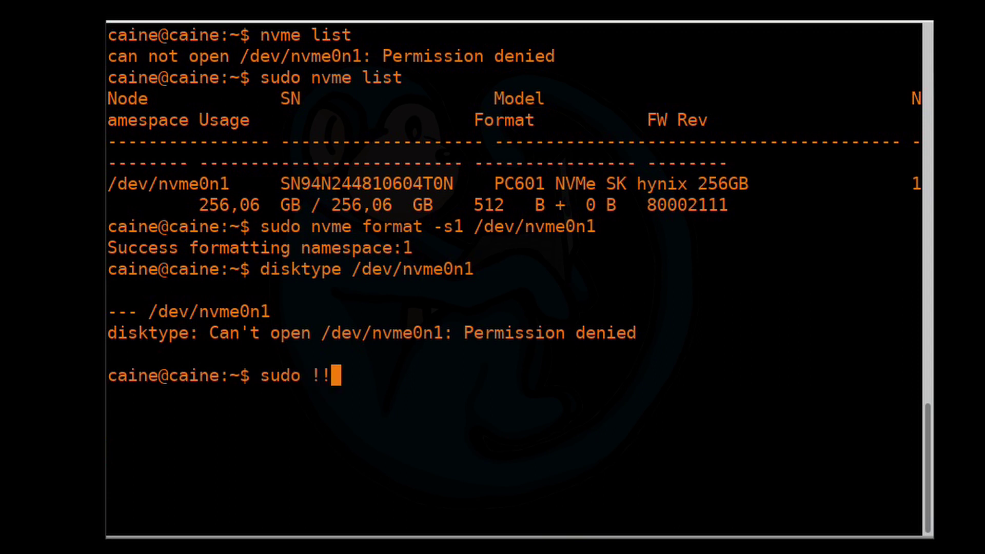
key("Return")
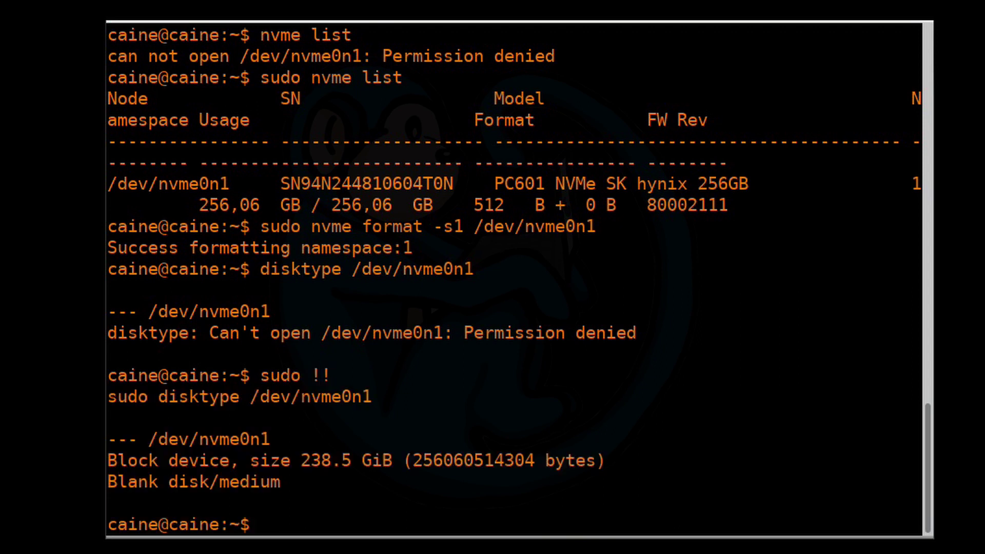